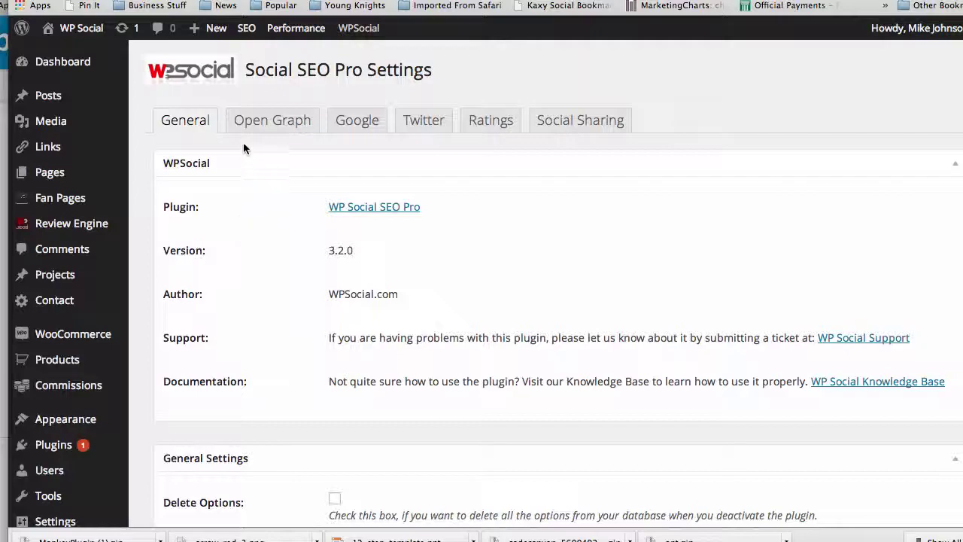
Step: Open the Open Graph settings and review the image options and the choices available for Default Content Type
left_click(280, 123)
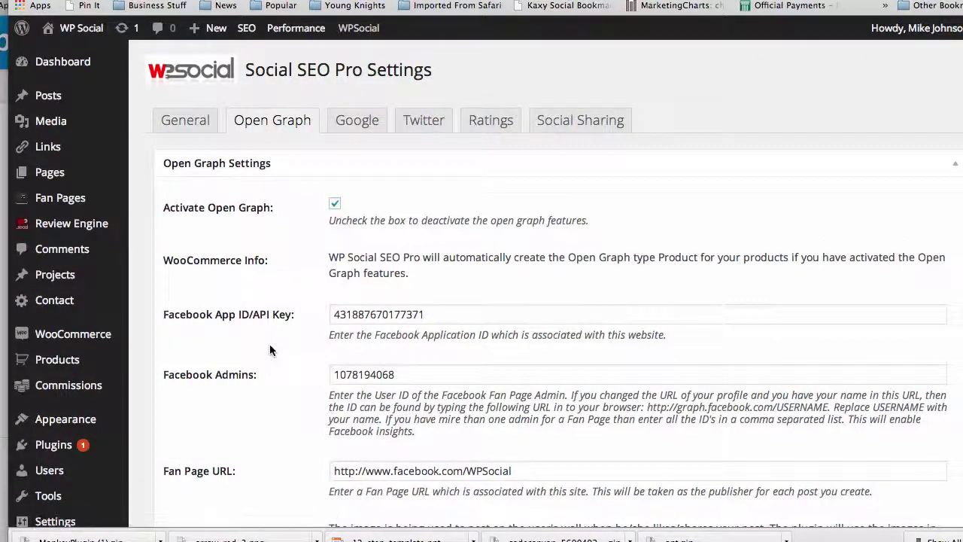
scroll(271, 349, "down", 3)
scroll(271, 349, "down", 10)
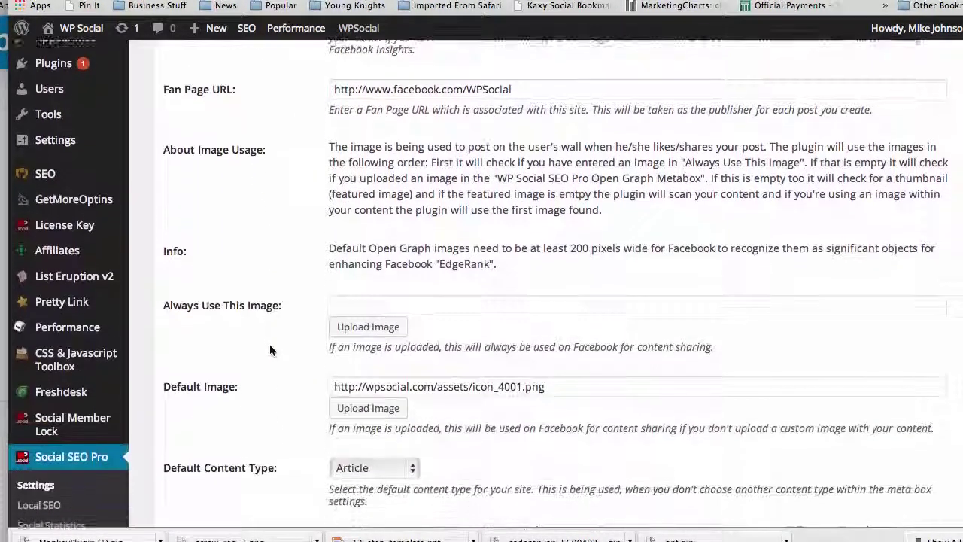
scroll(270, 349, "down", 3)
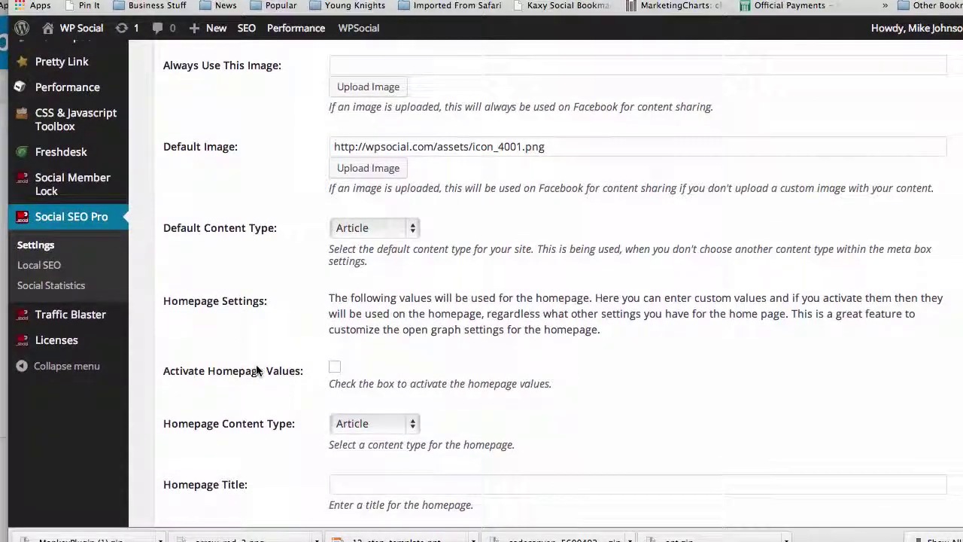
left_click(414, 228)
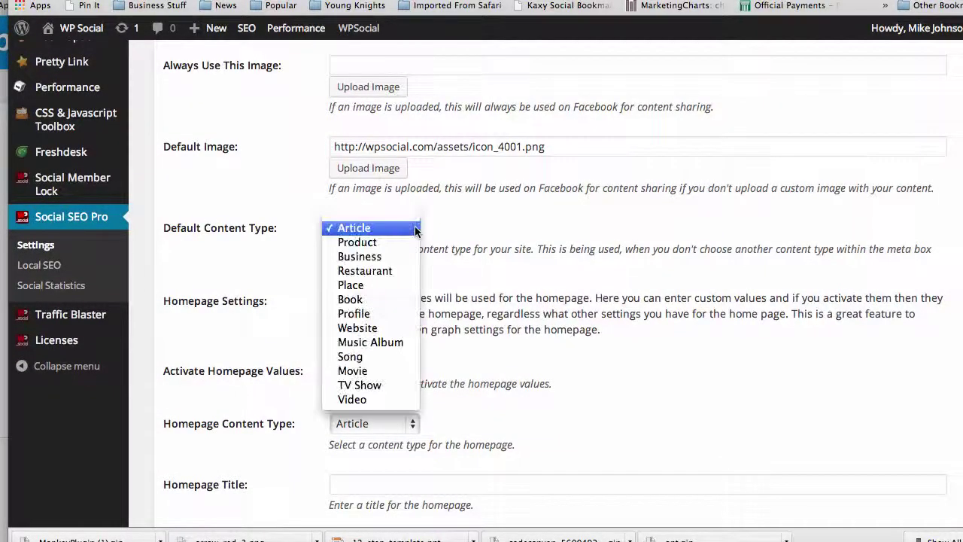
left_click(496, 239)
Step: Review the Open Graph homepage settings, including the homepage content type, title, description and image
scroll(249, 272, "down", 4)
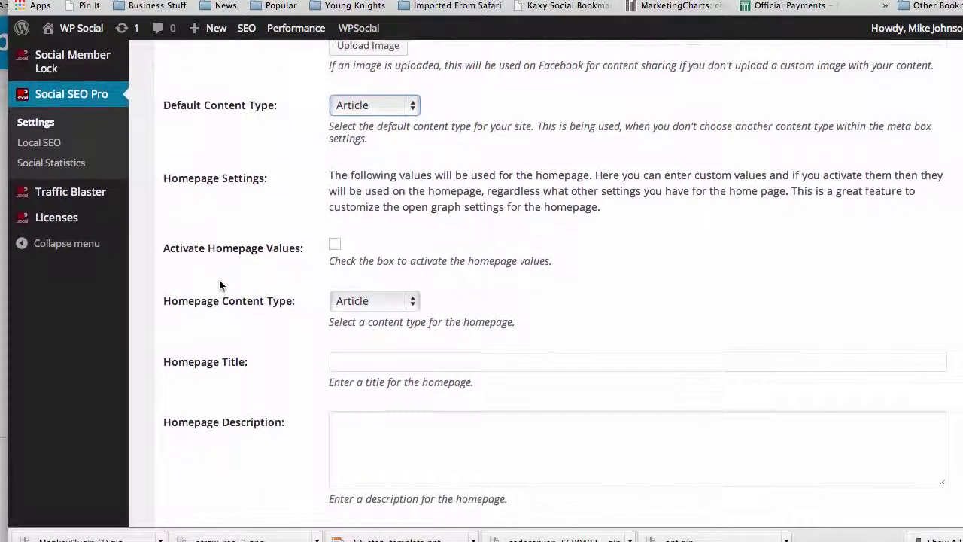
scroll(264, 269, "down", 3)
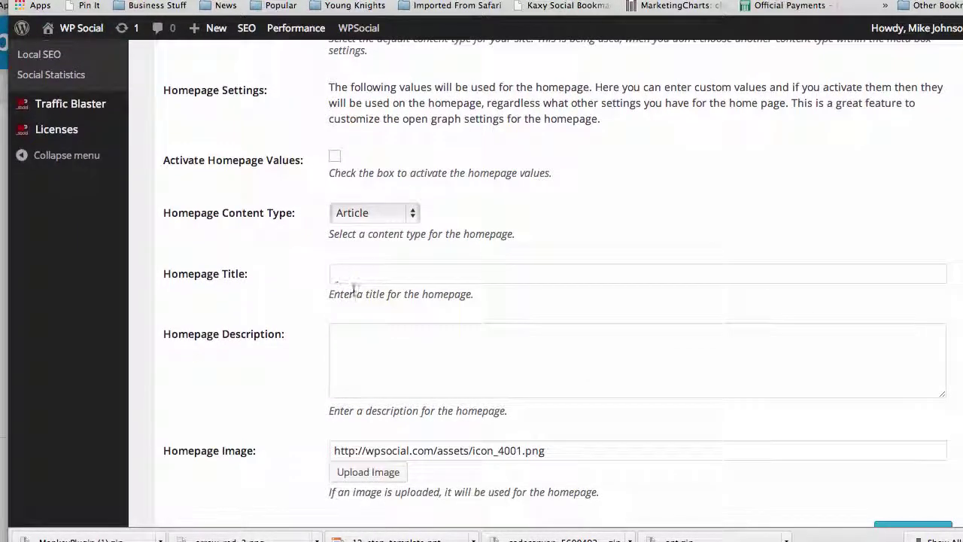
left_click(353, 273)
scroll(296, 338, "down", 3)
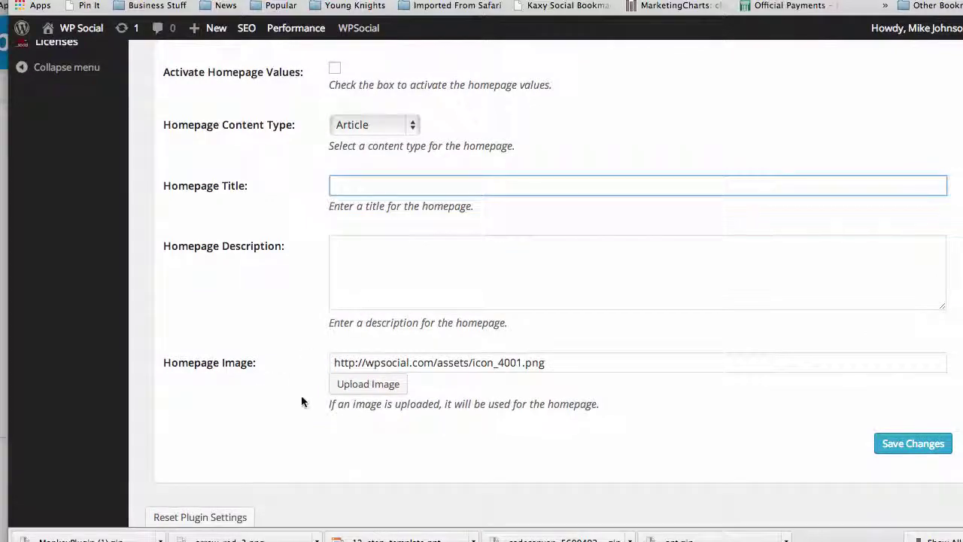
Step: Review the Open Graph activation, Facebook App ID, Facebook Admins and Fan Page URL settings
scroll(308, 361, "up", 13)
scroll(299, 361, "up", 16)
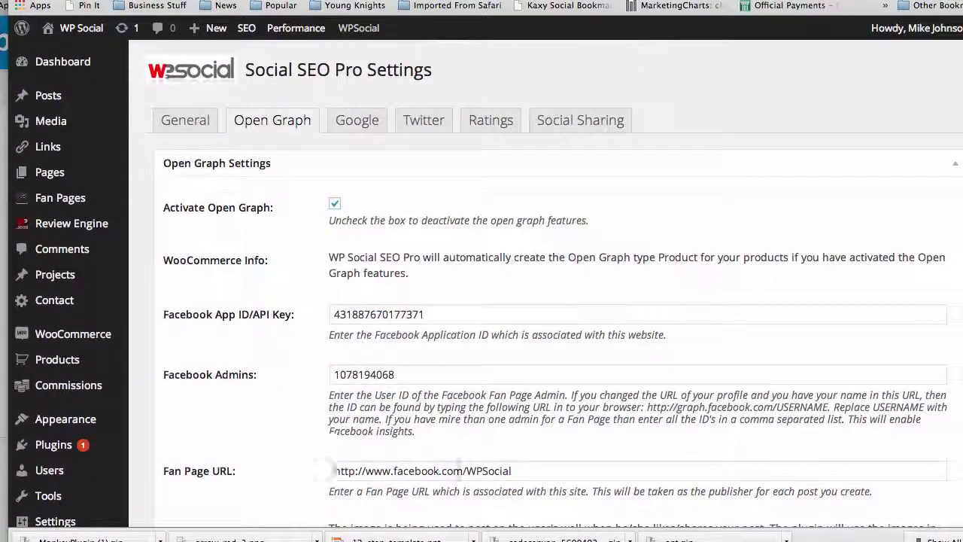
scroll(300, 459, "down", 4)
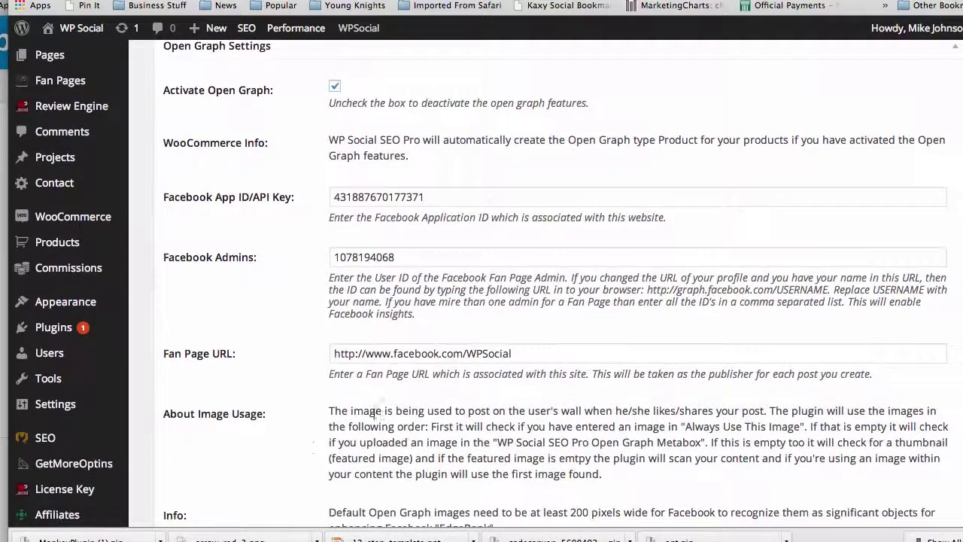
scroll(260, 333, "up", 3)
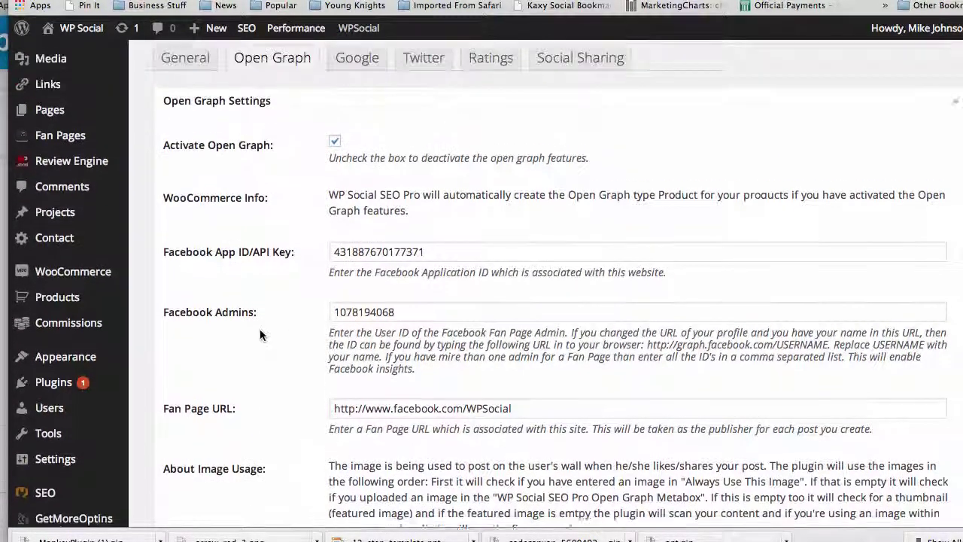
scroll(289, 355, "up", 1)
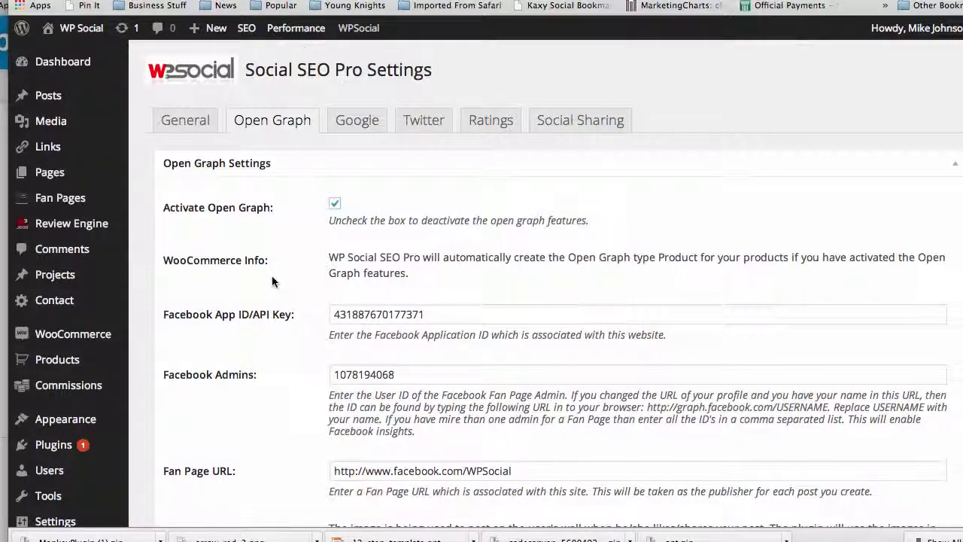
Step: Examine the Always Use This Image and Default Image options and the full list of default content types
scroll(271, 275, "down", 3)
scroll(286, 259, "down", 5)
scroll(286, 261, "down", 2)
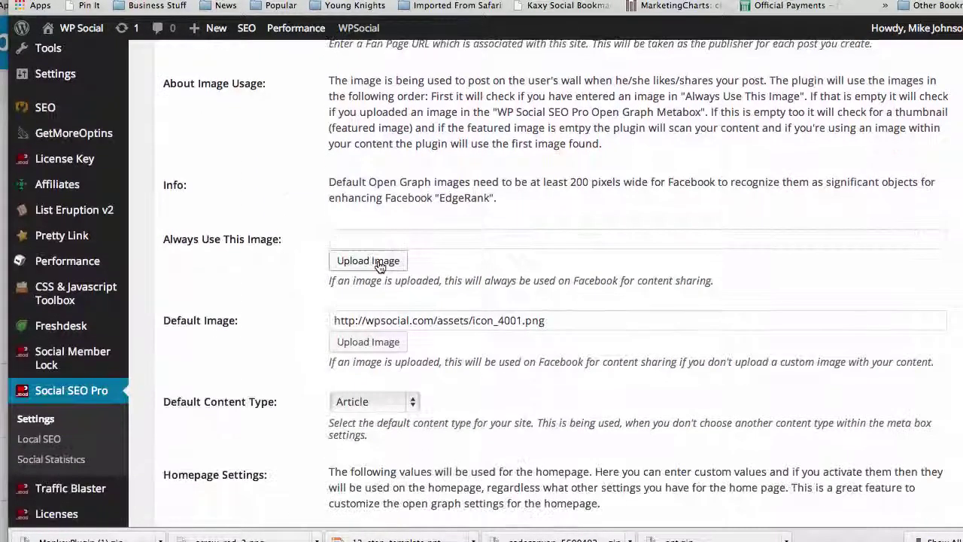
left_click(409, 402)
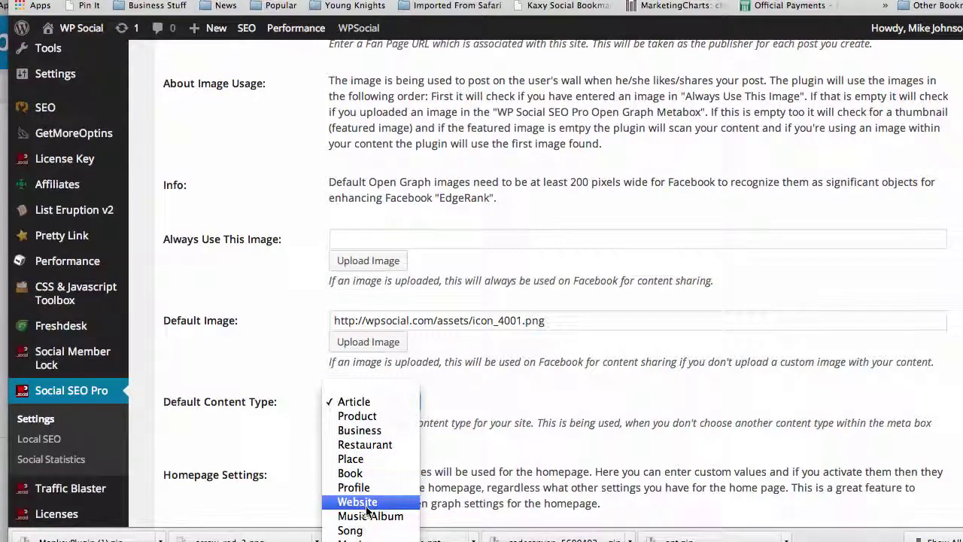
scroll(364, 501, "down", 2)
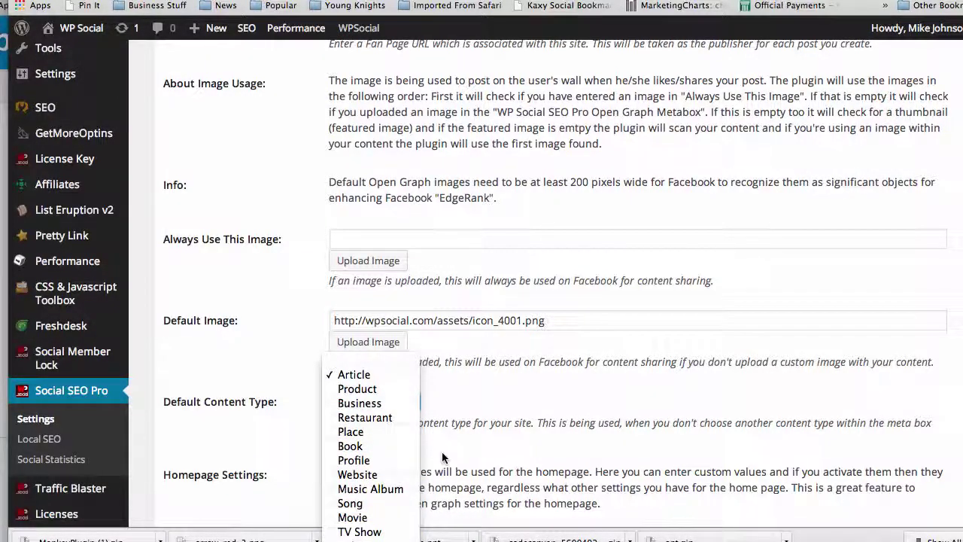
left_click(318, 373)
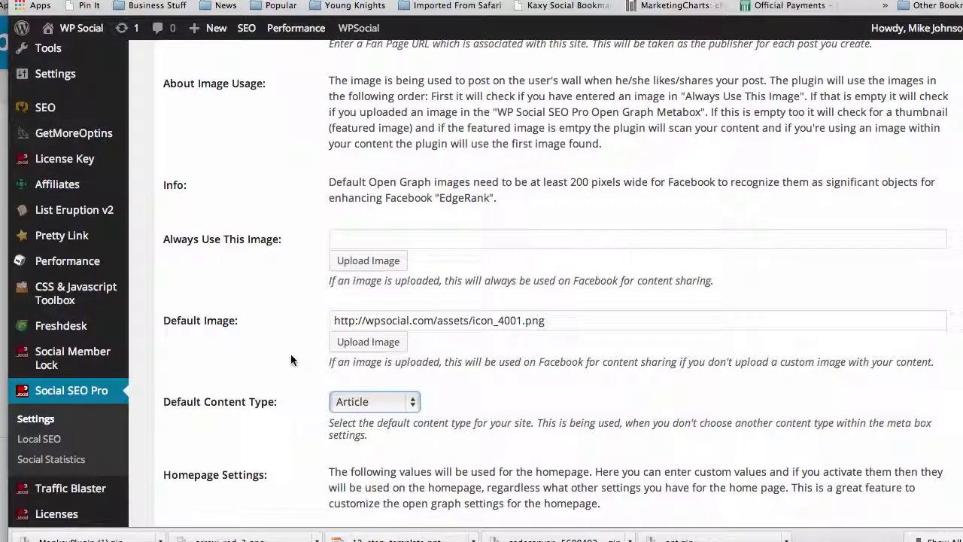
Step: Open the Google settings and review the Google Plus itemprop, homepage and Google Authorship markup options
scroll(286, 367, "up", 4)
scroll(286, 364, "up", 2)
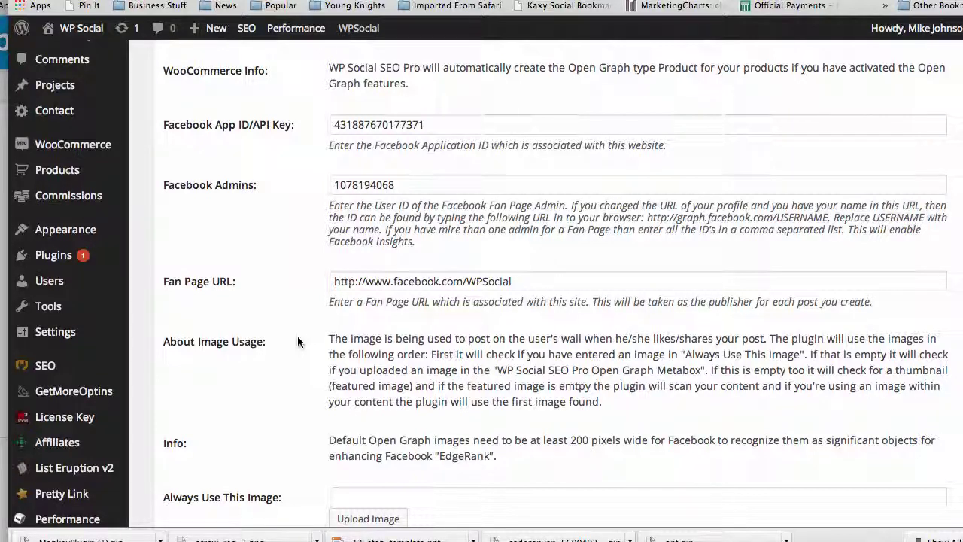
scroll(288, 256, "up", 1)
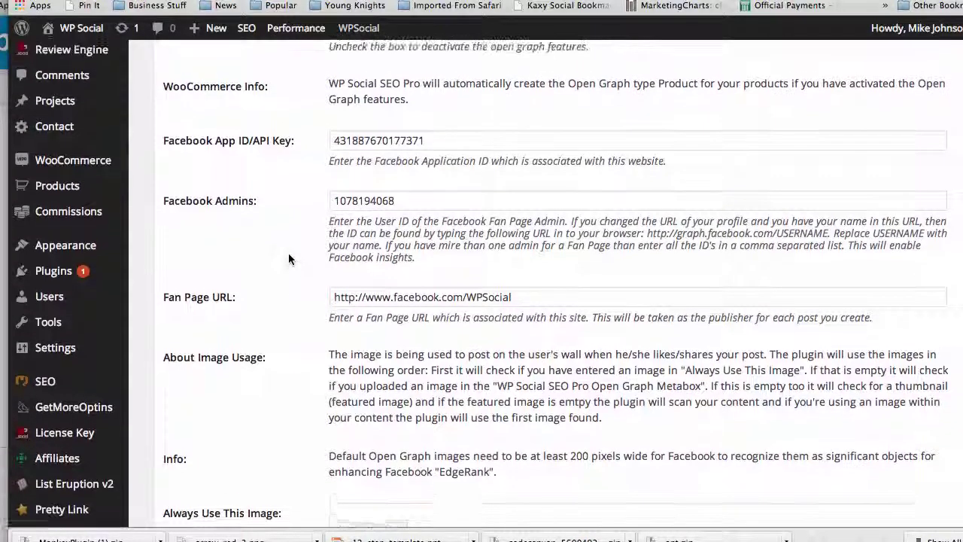
scroll(288, 258, "up", 5)
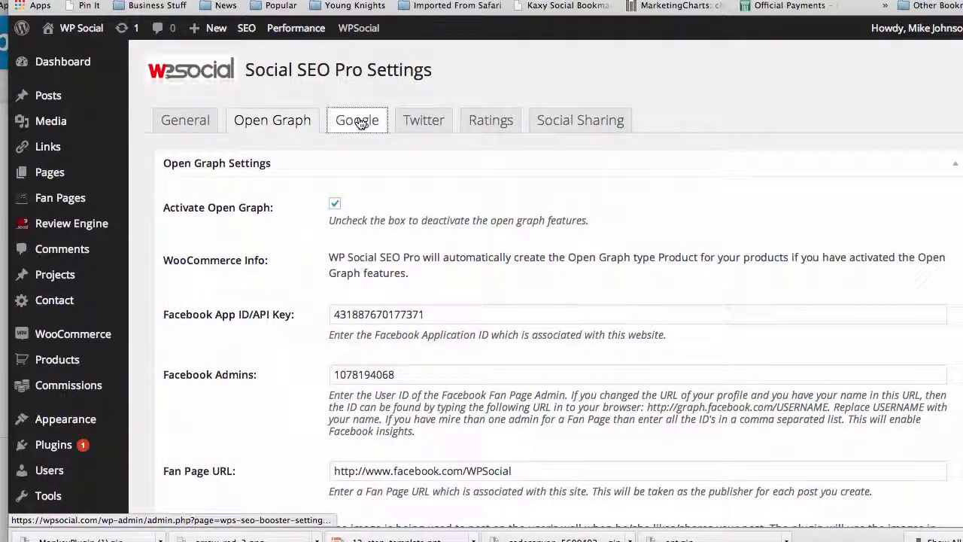
left_click(359, 122)
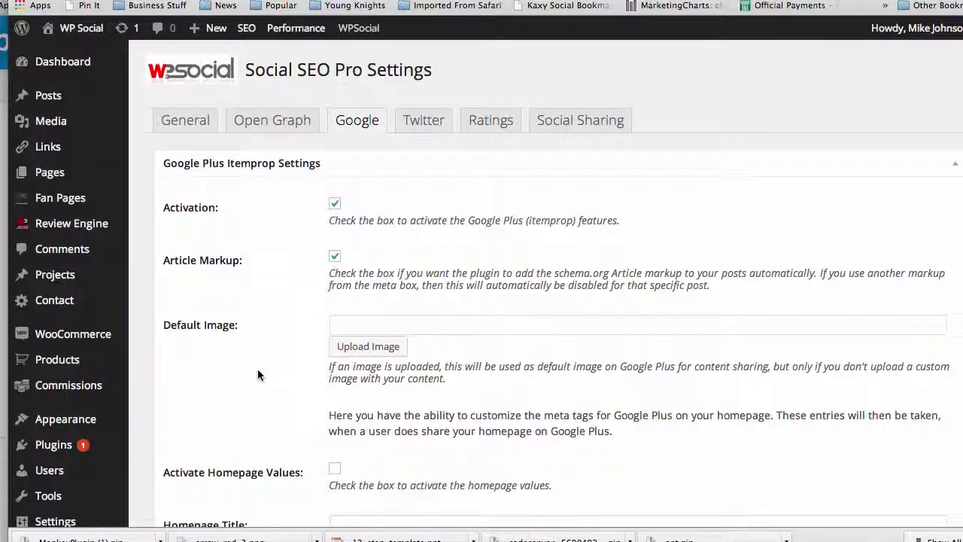
scroll(258, 374, "down", 1)
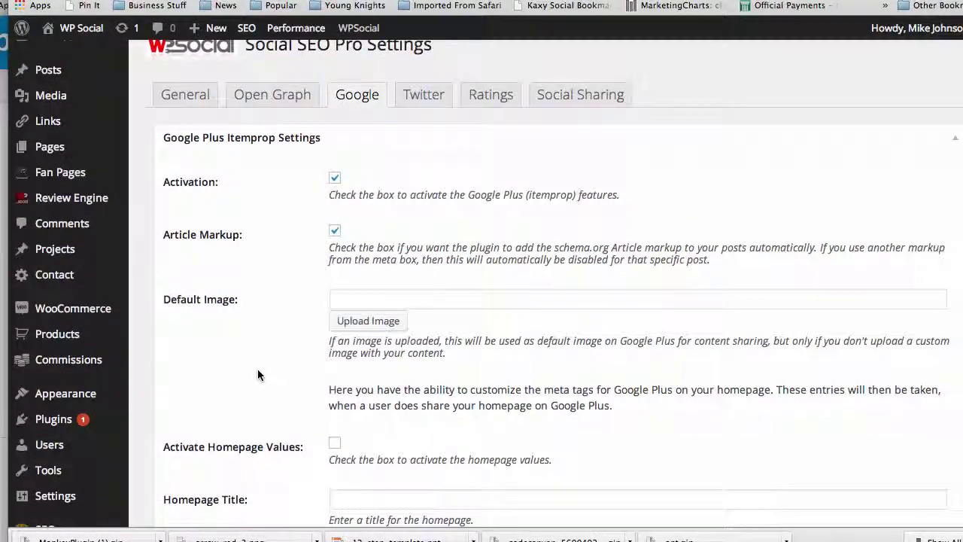
scroll(258, 374, "down", 9)
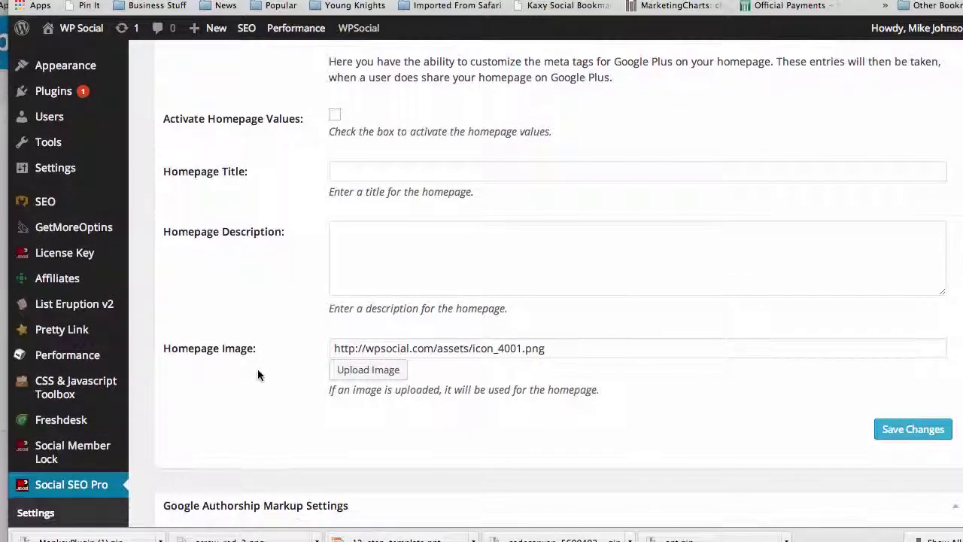
scroll(260, 351, "down", 3)
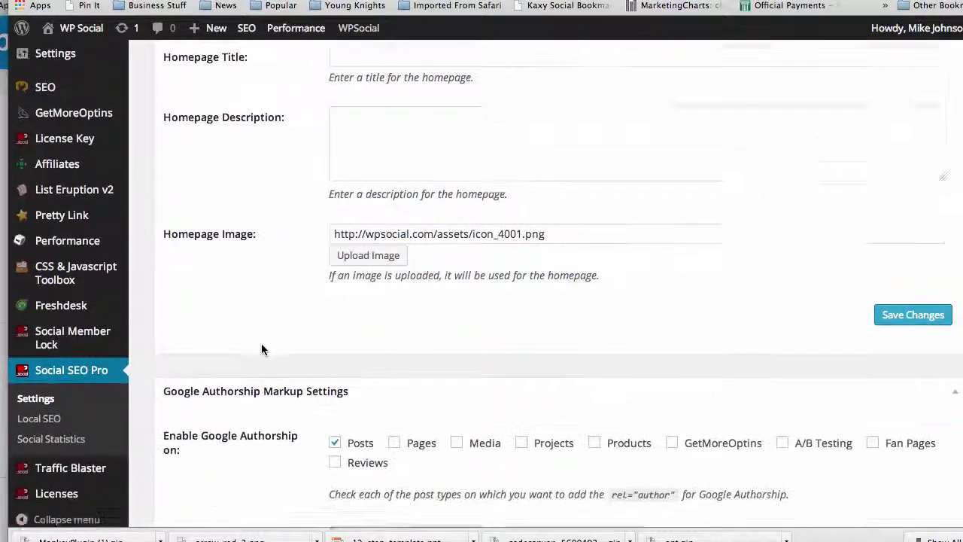
scroll(261, 343, "down", 7)
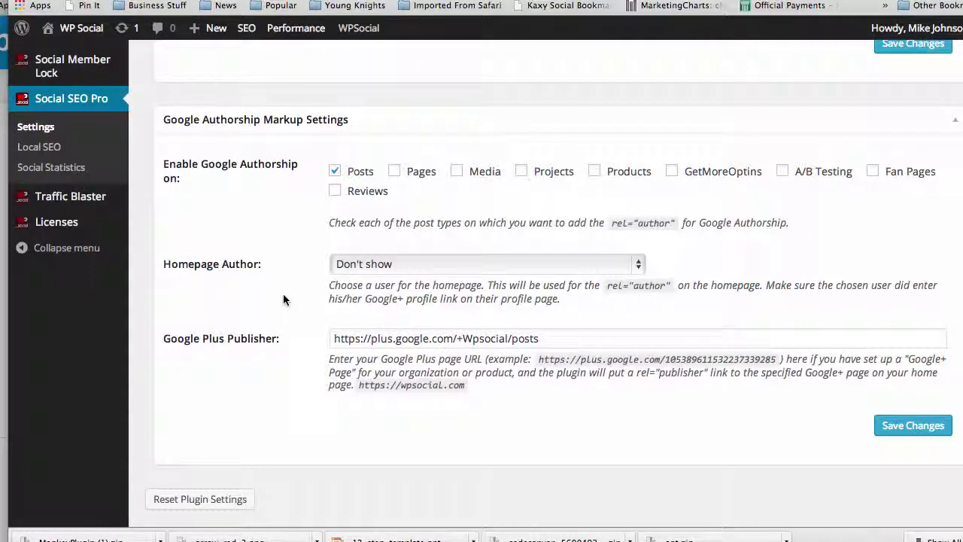
Step: Open the Twitter settings and review the Twitter Card account fields and the available default card types
scroll(283, 298, "up", 15)
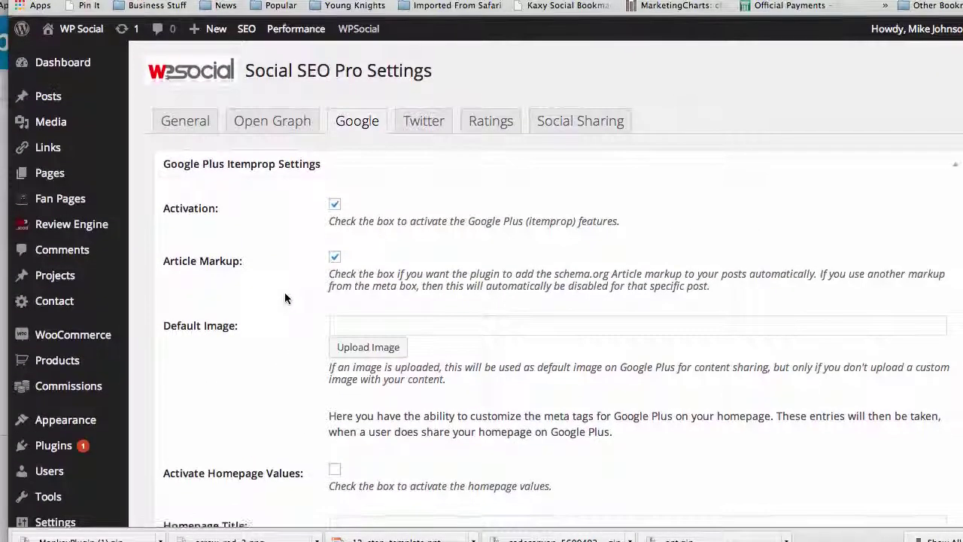
left_click(426, 119)
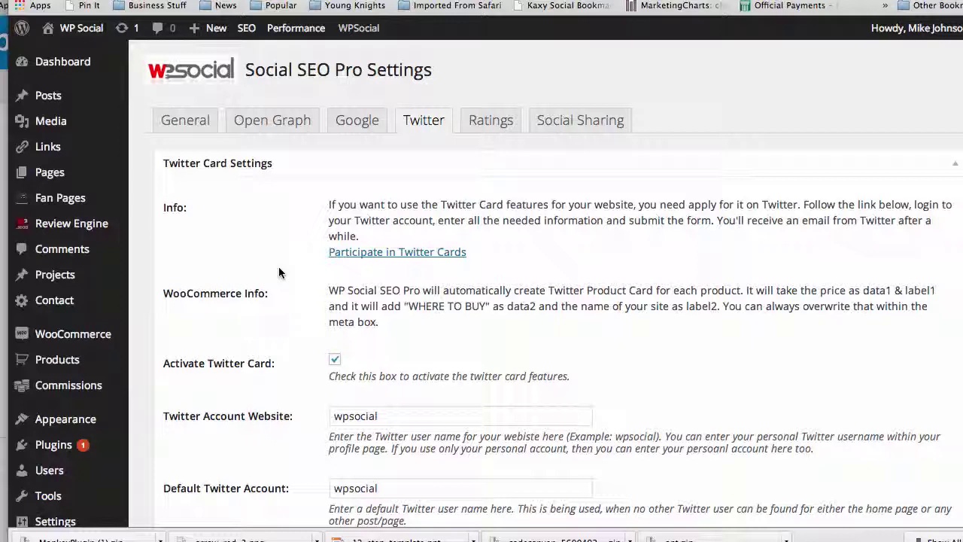
scroll(278, 267, "down", 2)
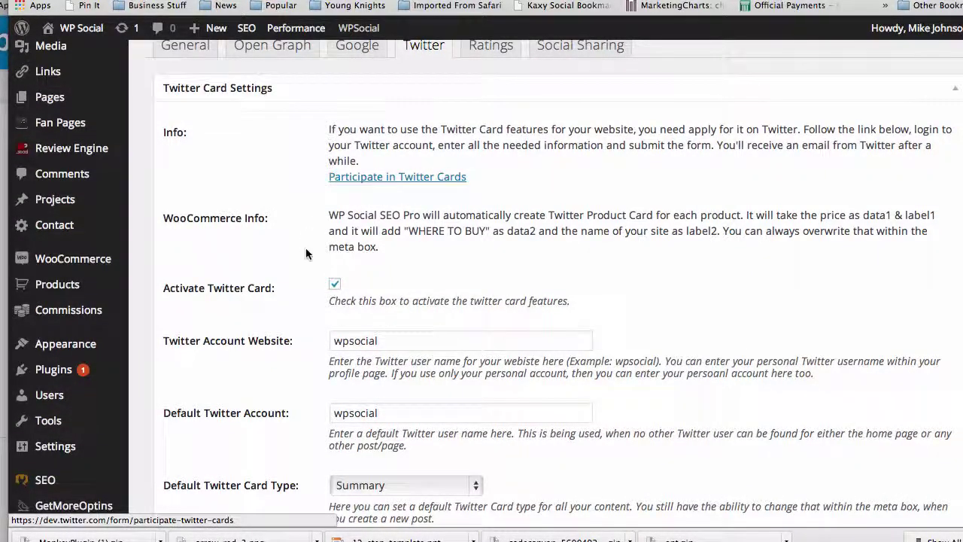
scroll(306, 254, "down", 3)
scroll(306, 254, "down", 2)
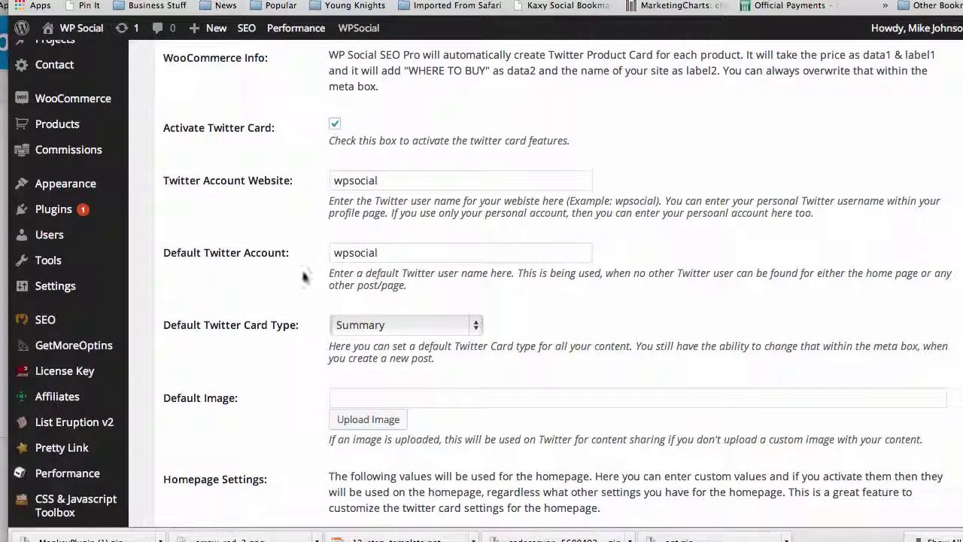
left_click(476, 325)
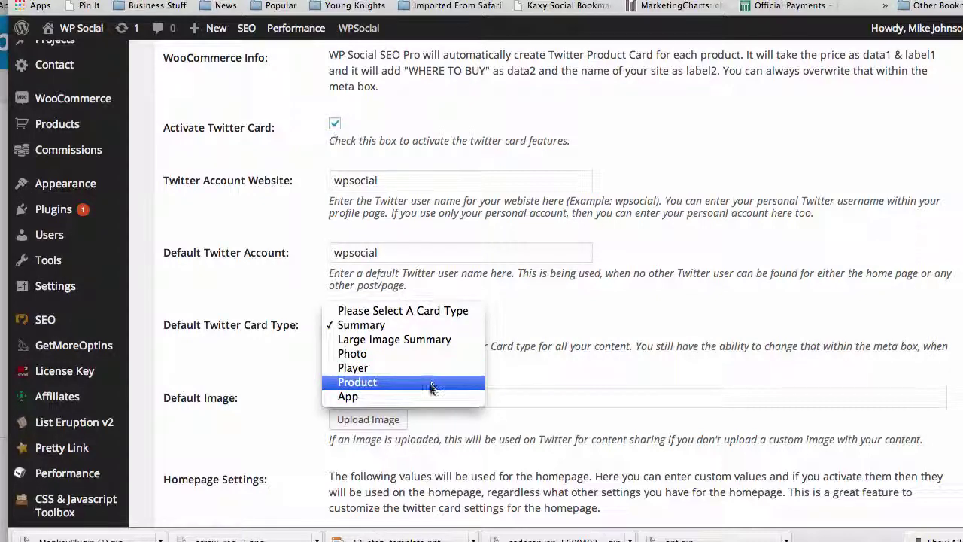
left_click(511, 319)
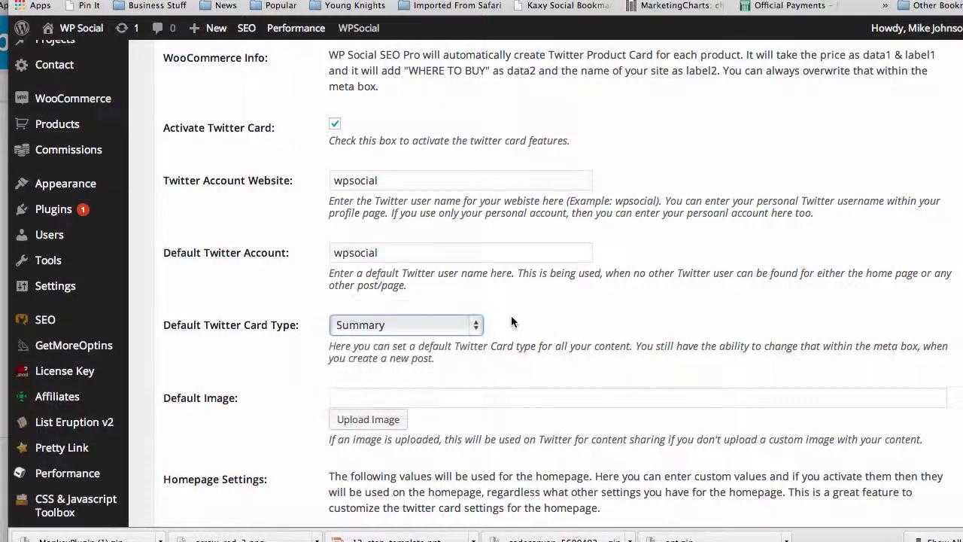
Step: Open the Ratings settings and review the star rating options and the Flush Rating section
scroll(320, 270, "up", 5)
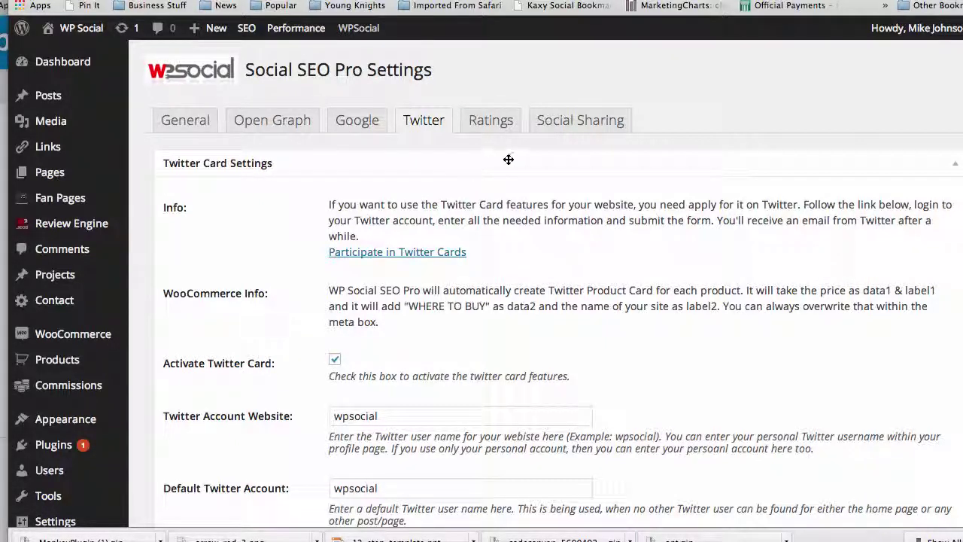
left_click(486, 126)
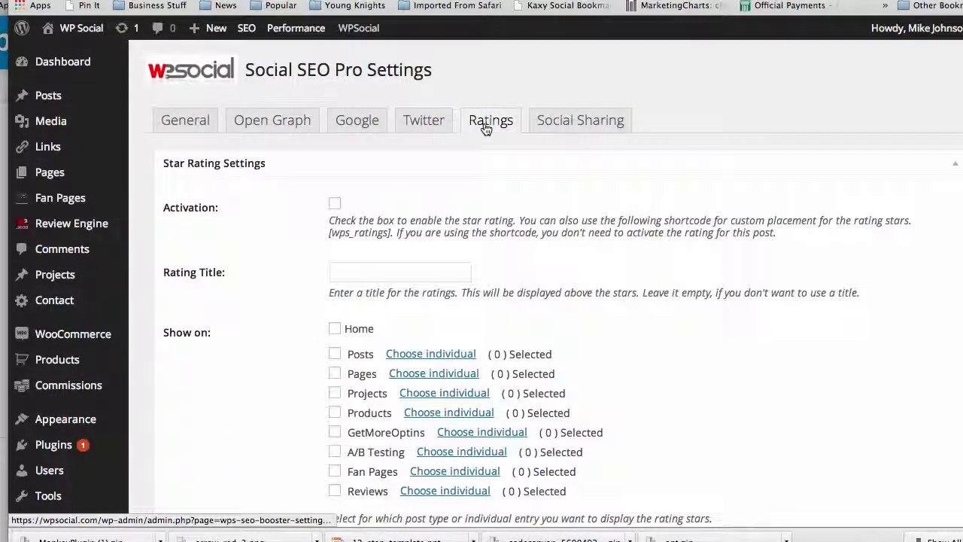
scroll(502, 227, "down", 8)
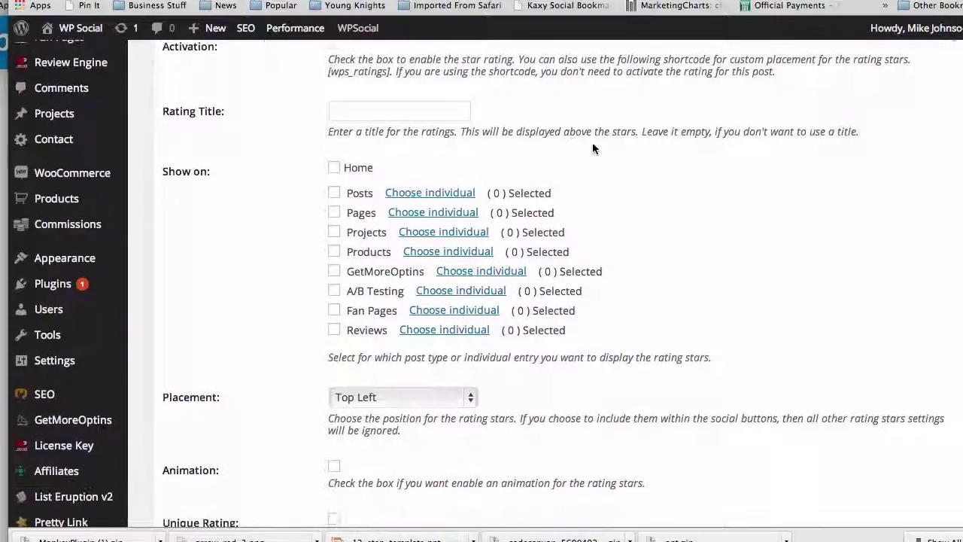
scroll(592, 149, "down", 5)
scroll(592, 149, "down", 4)
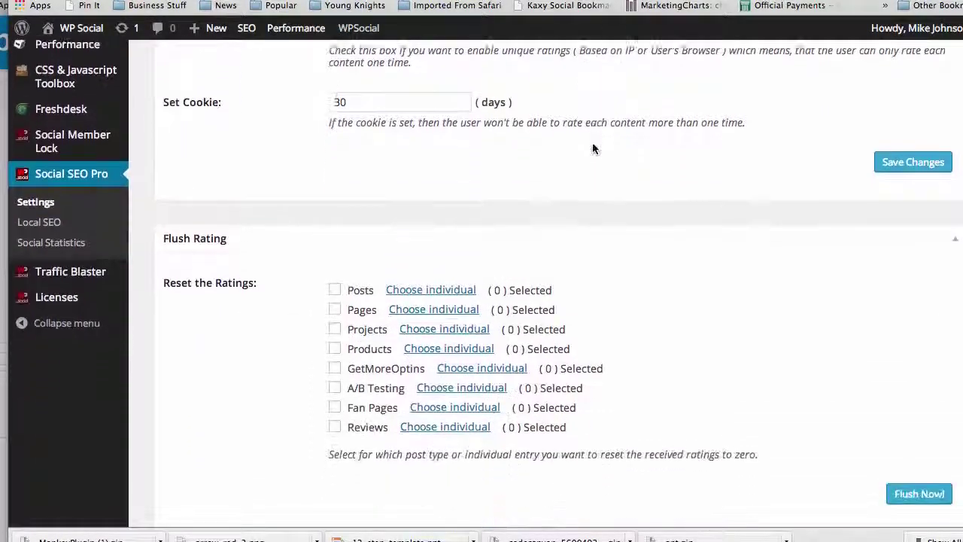
Step: Open the Social Sharing button settings
scroll(592, 148, "up", 10)
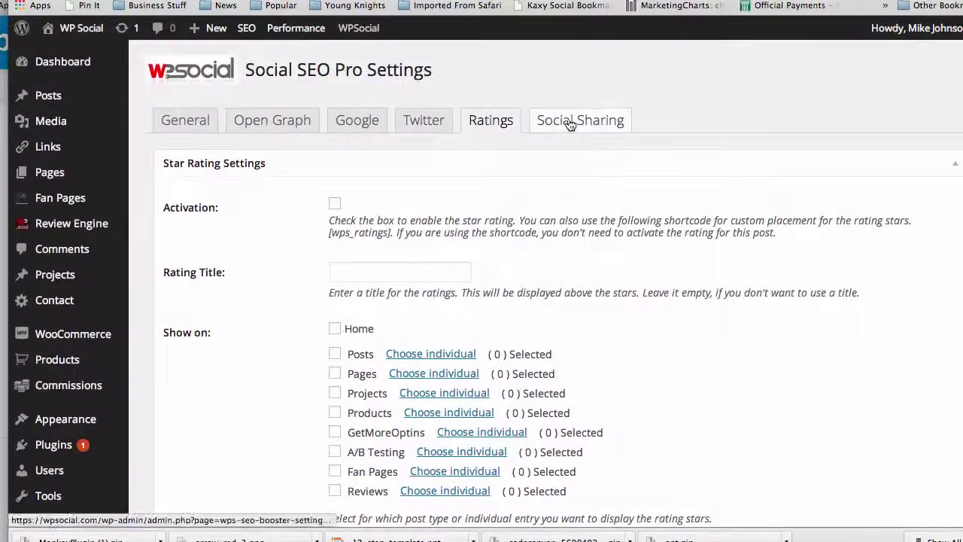
left_click(572, 122)
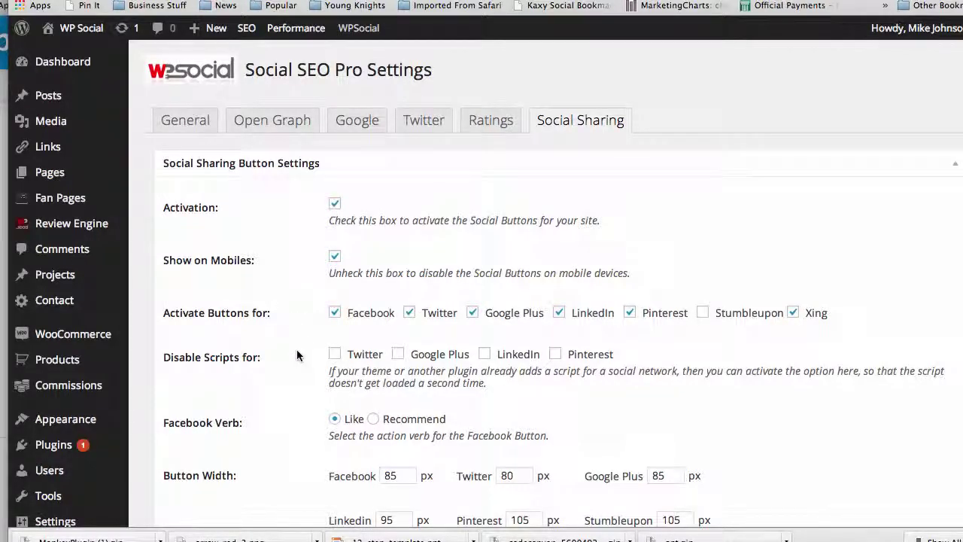
Step: Review the Social Sharing button options, from network activation and button widths to display locations, position, shortcode and Twitter ID
scroll(293, 377, "down", 5)
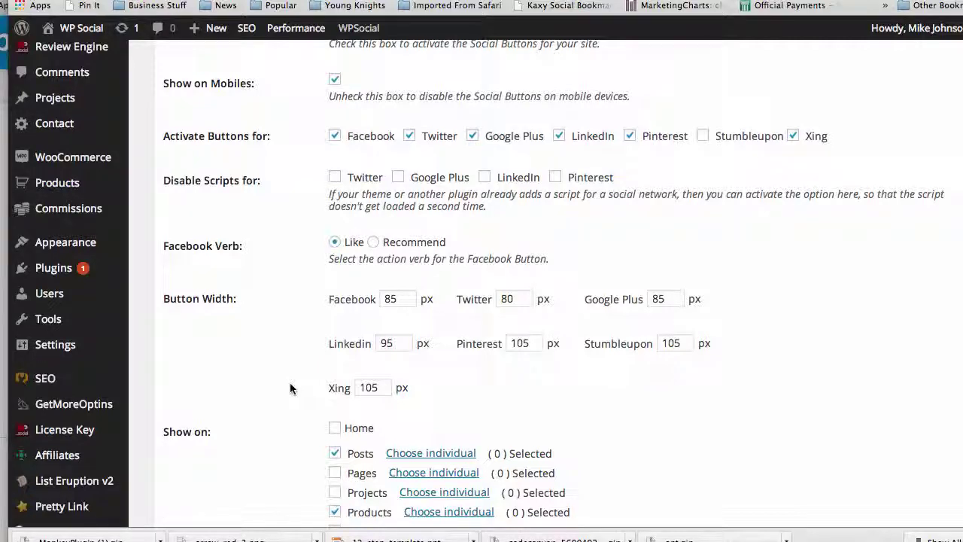
scroll(291, 388, "down", 1)
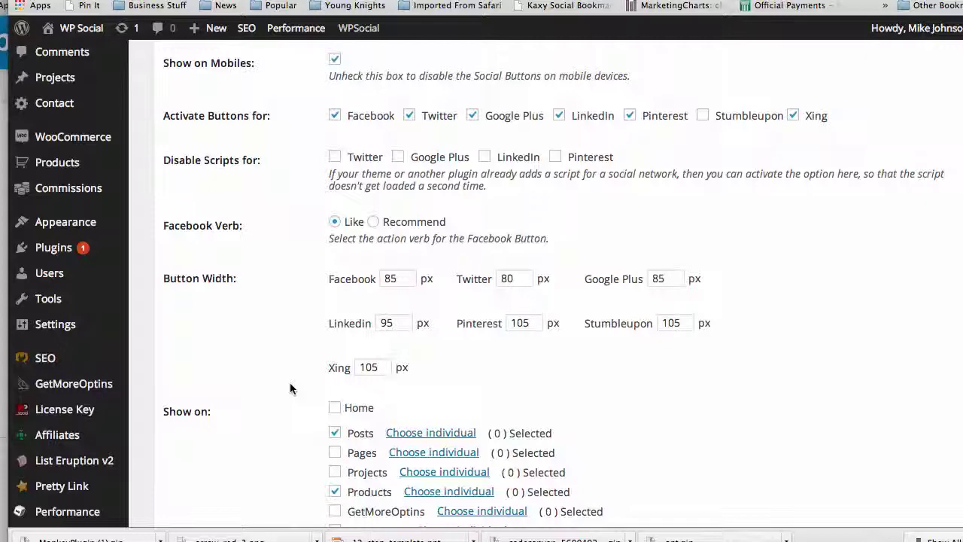
scroll(290, 382, "down", 5)
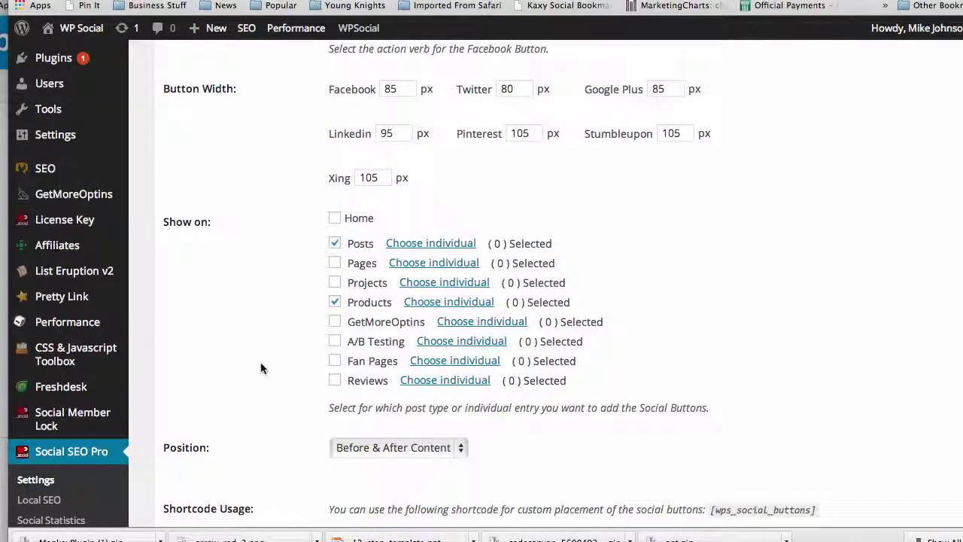
scroll(261, 367, "down", 5)
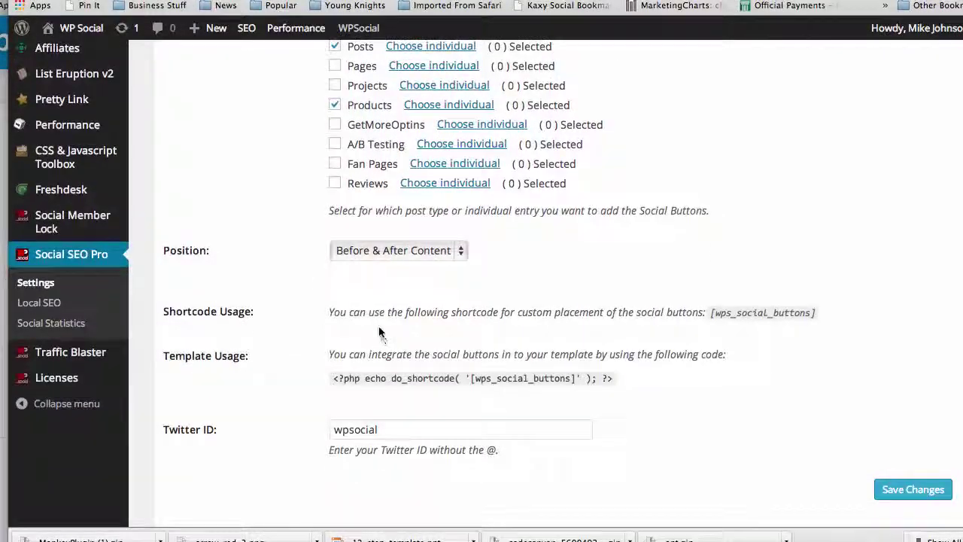
Step: Review the Facebook Recommendation Bar settings, including where it shows, locale, side, trigger, read time and number of recommendations
scroll(284, 361, "down", 6)
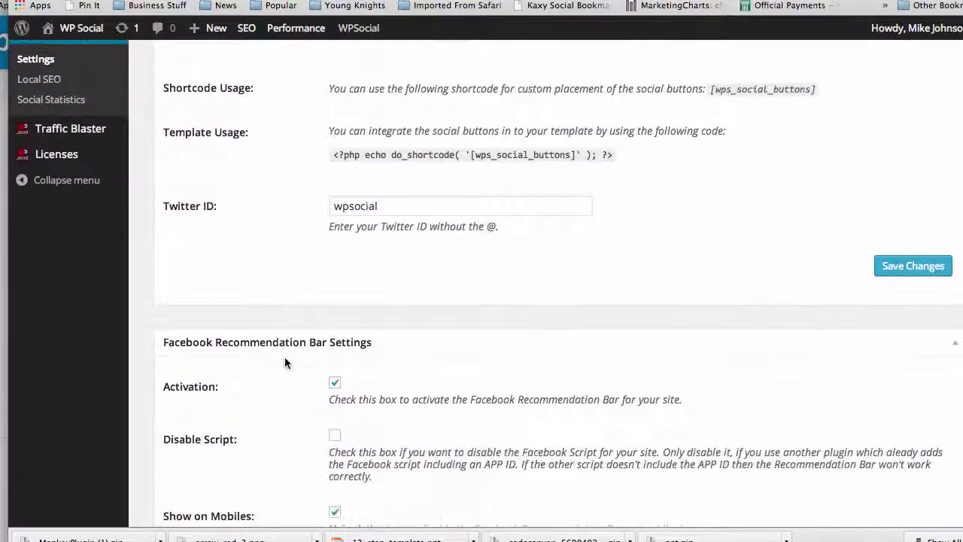
scroll(286, 358, "down", 7)
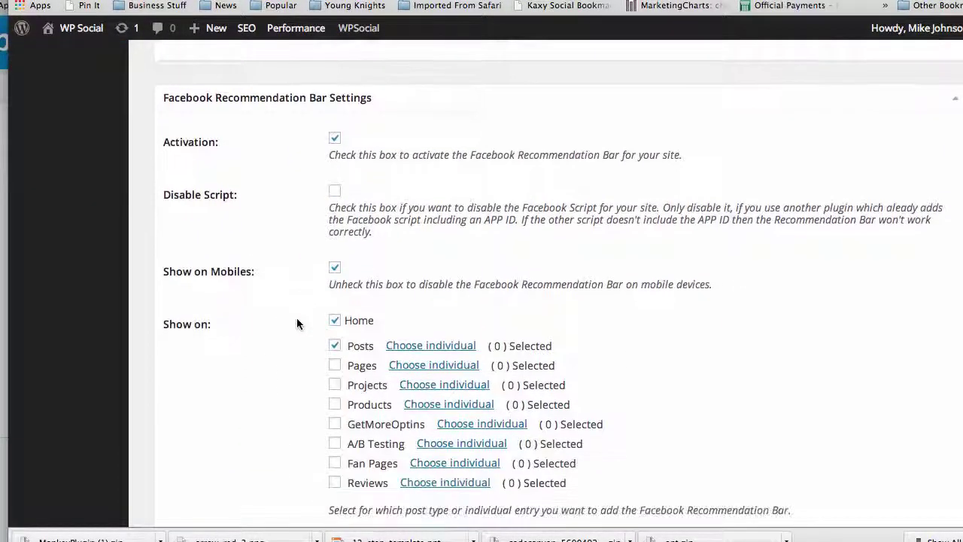
scroll(286, 331, "down", 4)
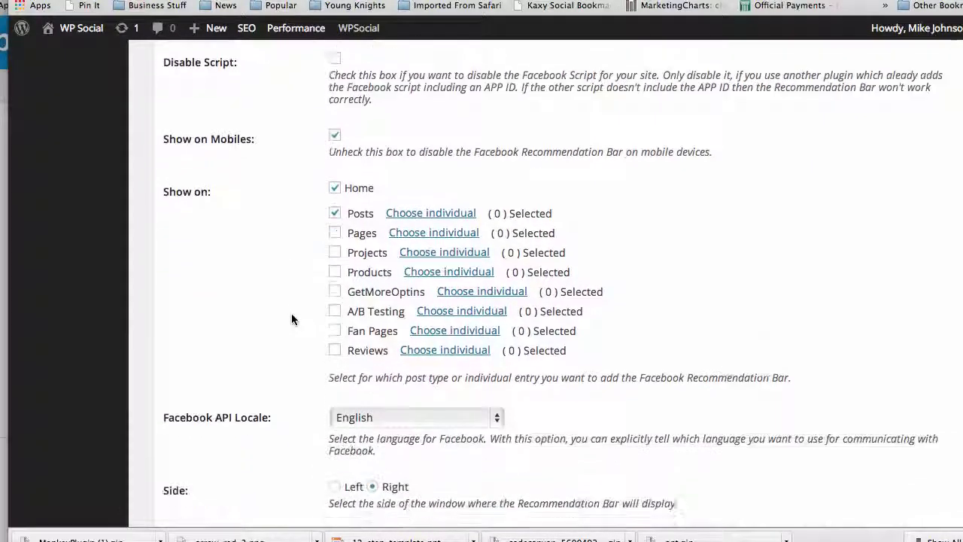
scroll(292, 319, "down", 13)
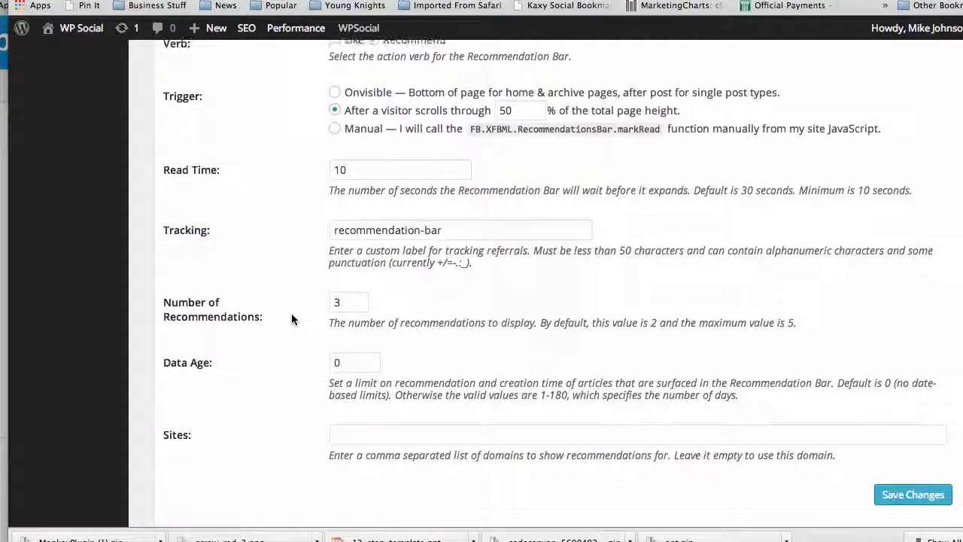
Step: Review the Google Interactive Posts settings and examine the available Button Action choices without changing the selection
scroll(292, 319, "down", 11)
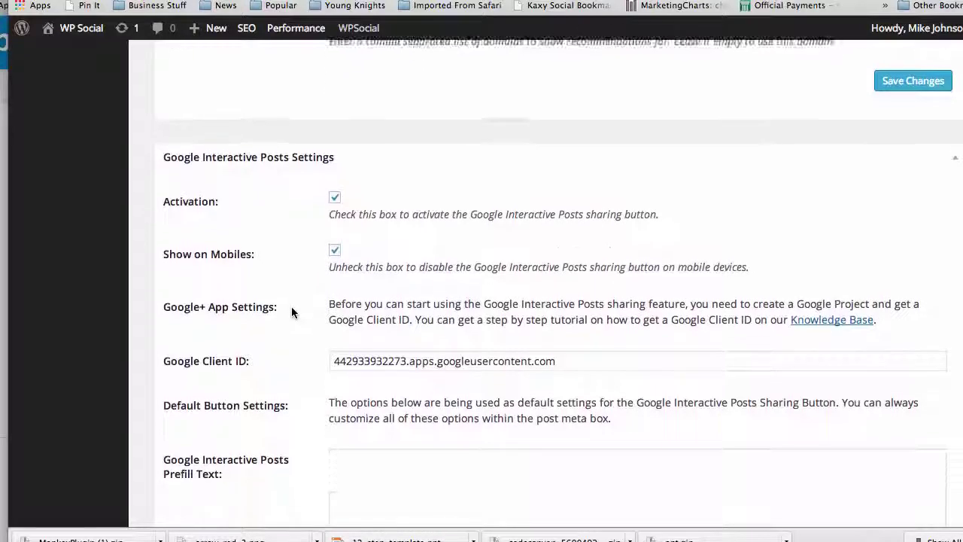
scroll(292, 312, "down", 3)
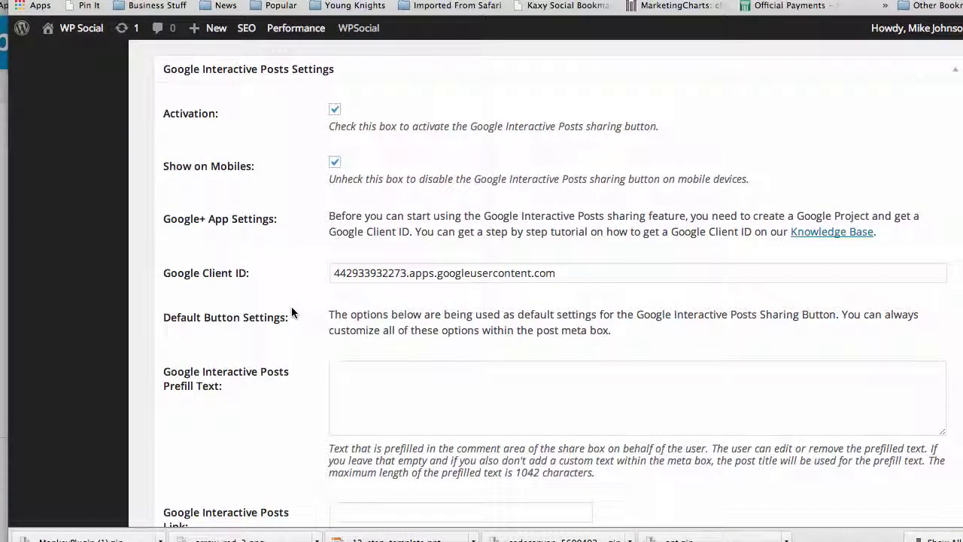
scroll(291, 309, "down", 1)
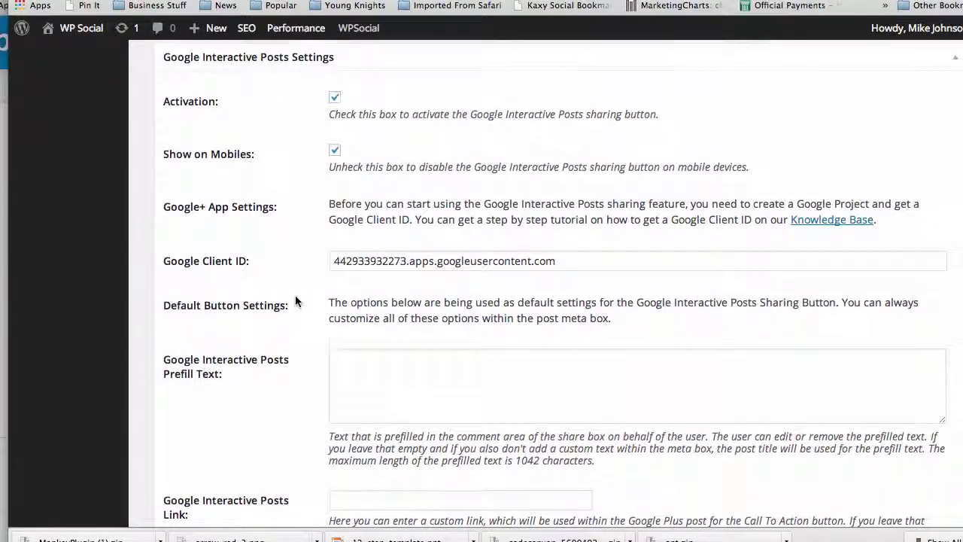
scroll(295, 301, "down", 2)
scroll(295, 301, "down", 5)
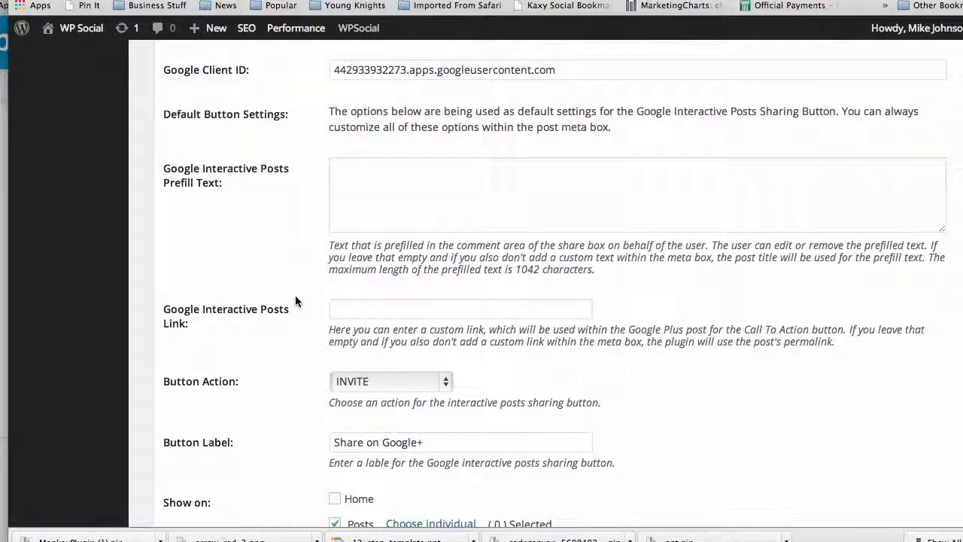
left_click(447, 383)
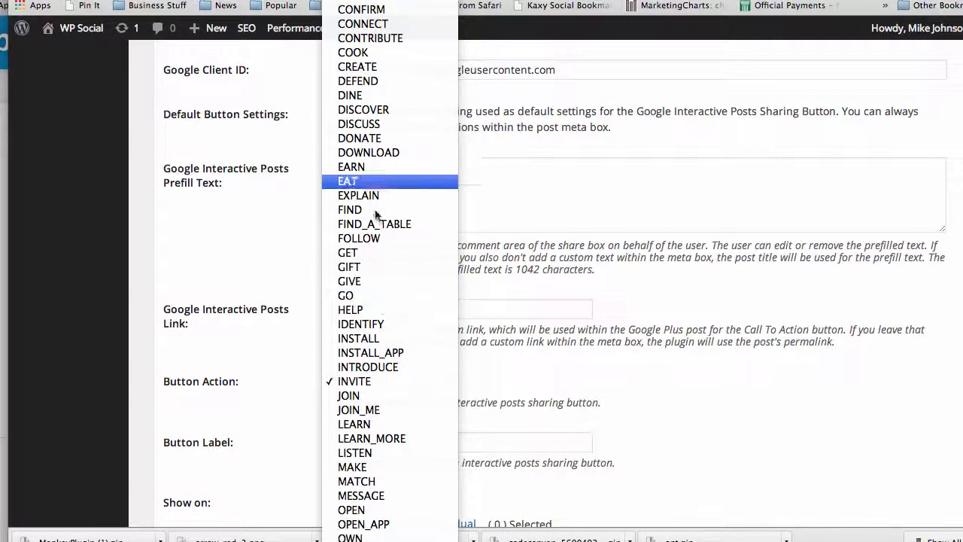
left_click(253, 273)
Step: Start a new WordPress page
scroll(254, 274, "up", 15)
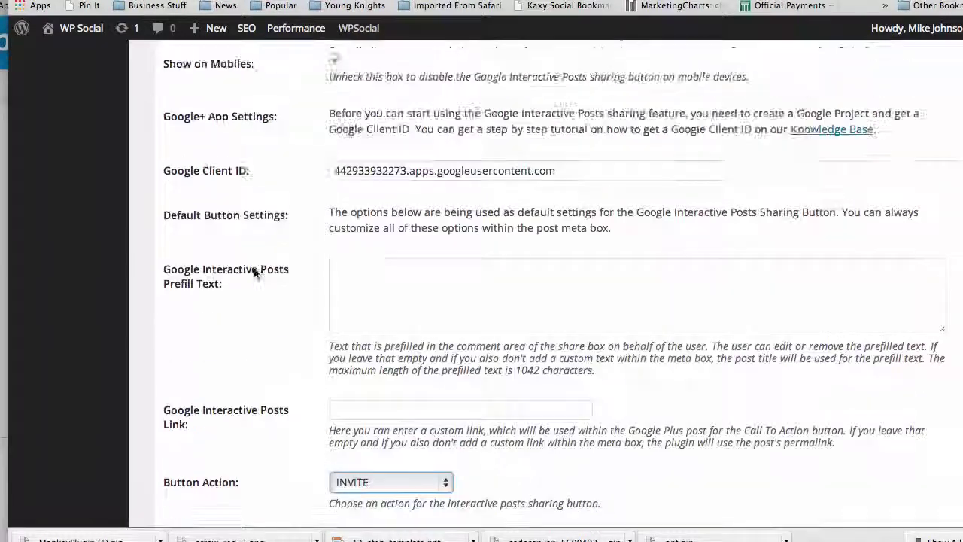
scroll(253, 271, "up", 3)
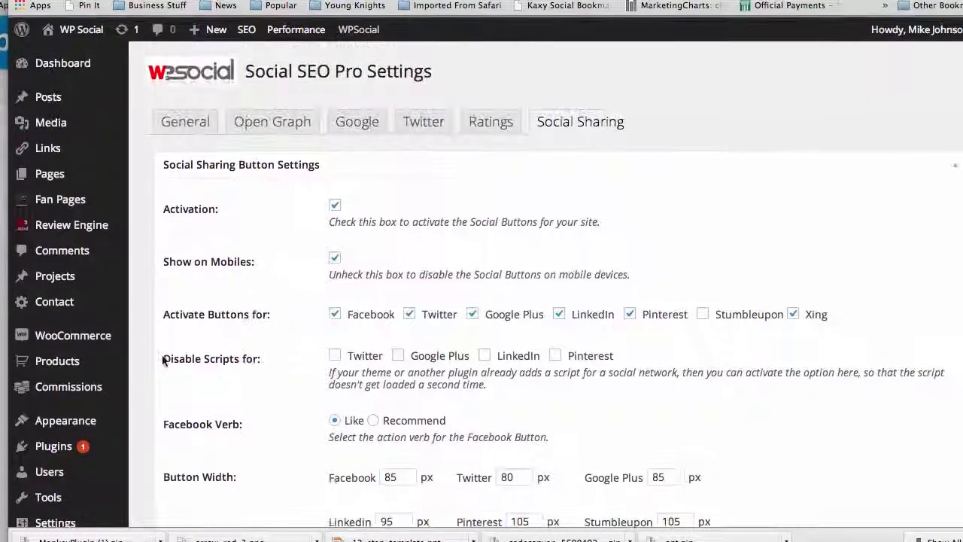
mouse_move(113, 179)
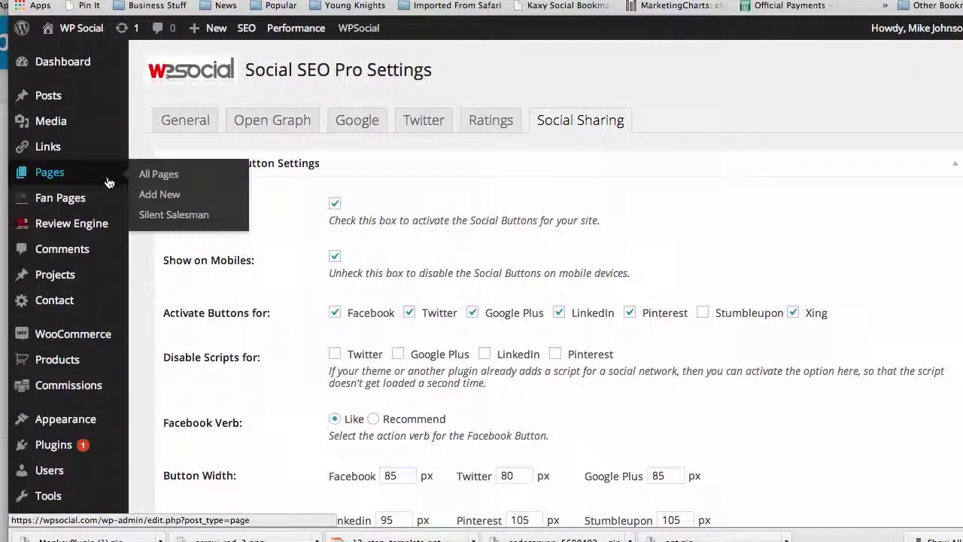
left_click(156, 197)
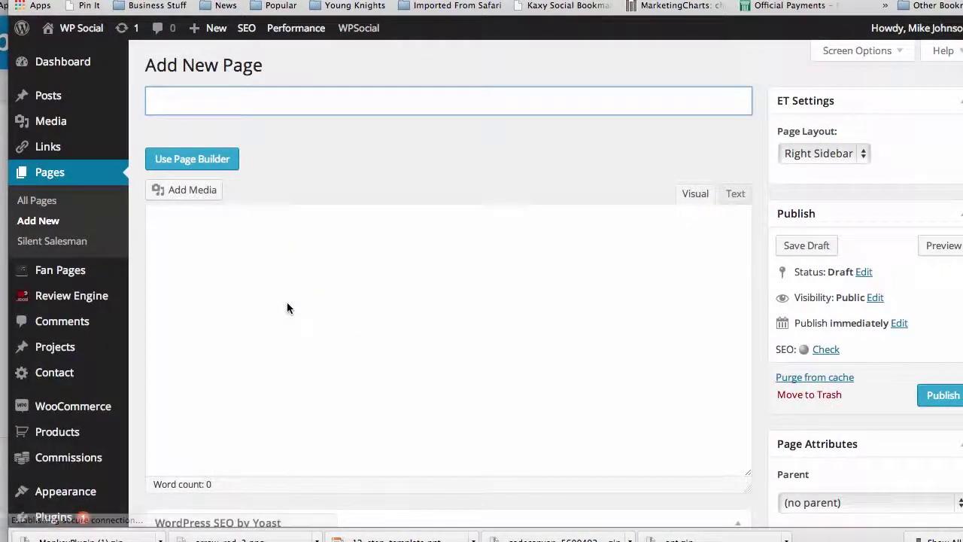
Step: Find the WP Social SEO Pro box beneath the new page's editor and examine its General options
scroll(755, 436, "down", 5)
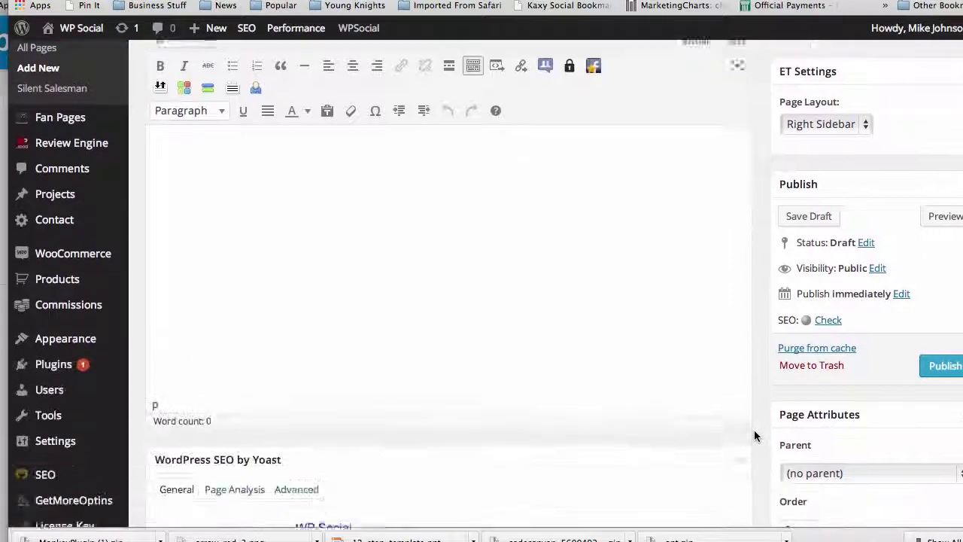
scroll(754, 436, "down", 5)
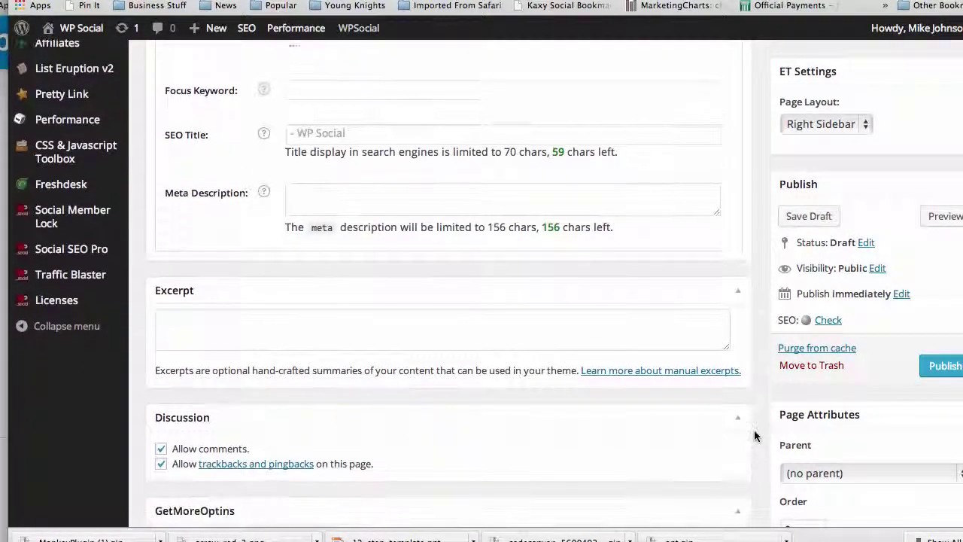
scroll(754, 436, "down", 5)
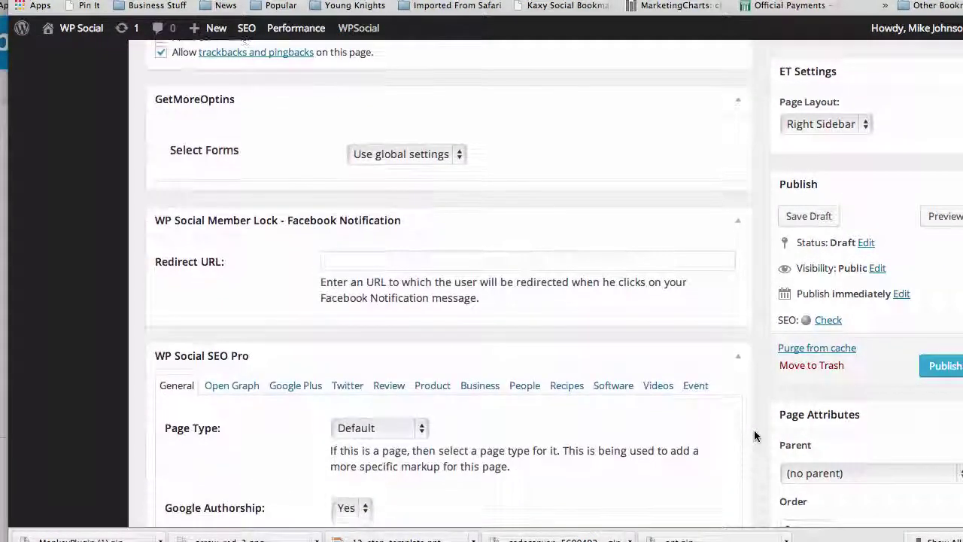
scroll(755, 432, "down", 2)
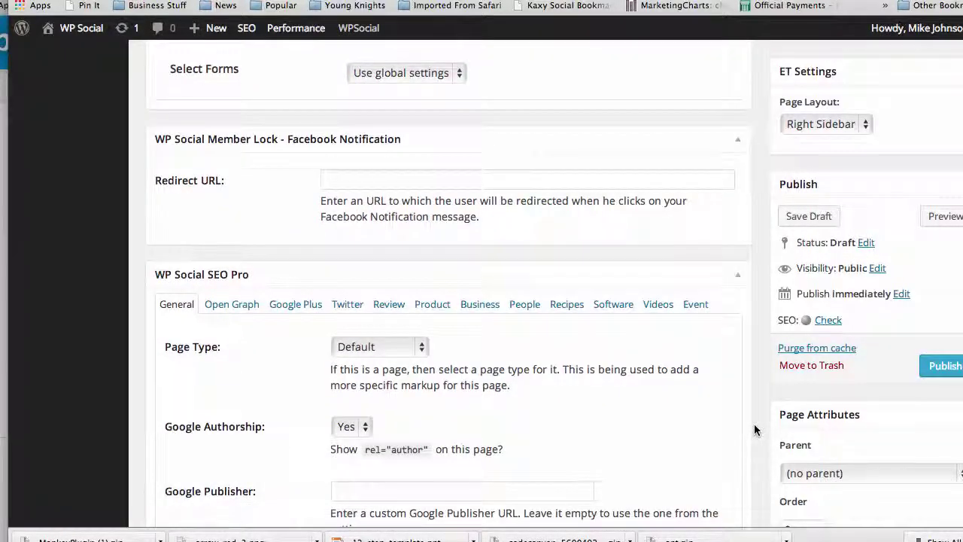
scroll(755, 429, "down", 1)
scroll(755, 427, "down", 3)
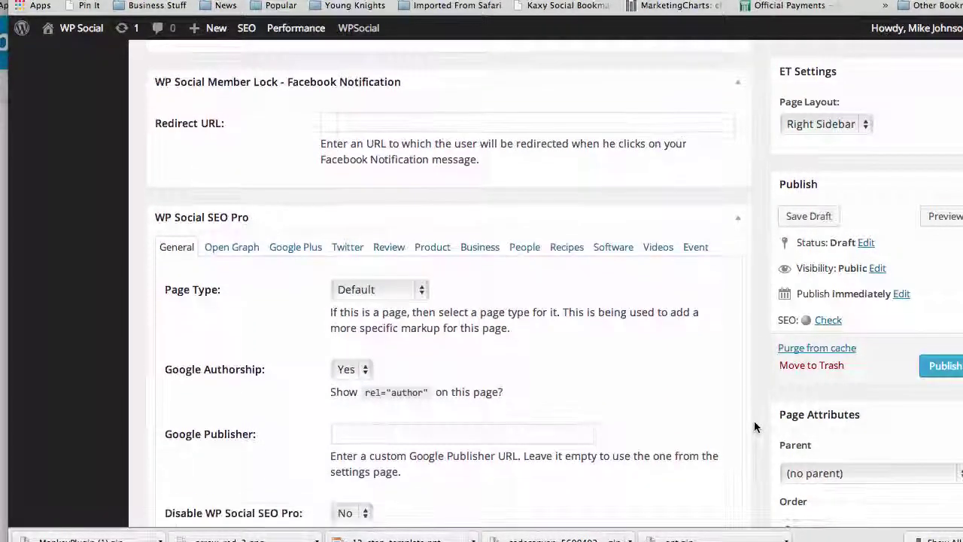
scroll(753, 420, "down", 3)
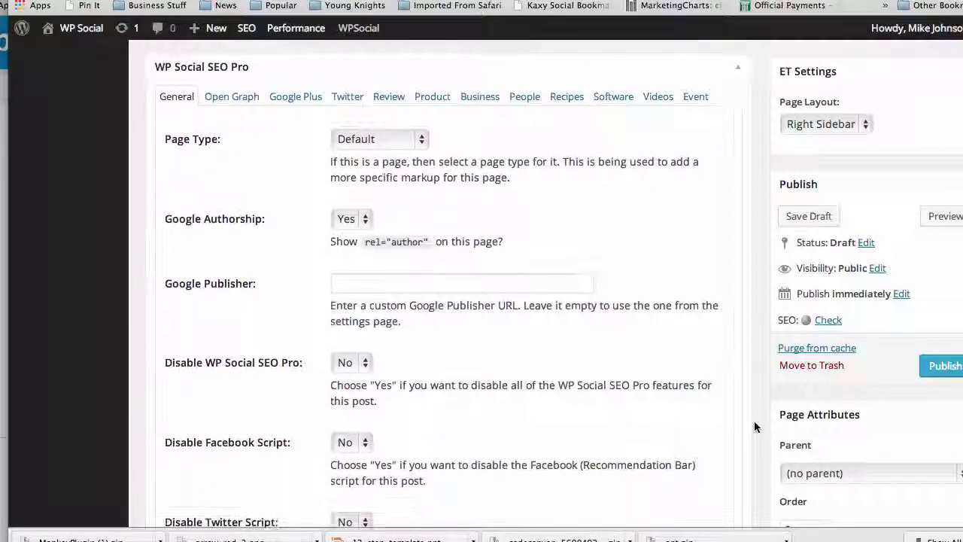
scroll(722, 374, "down", 1)
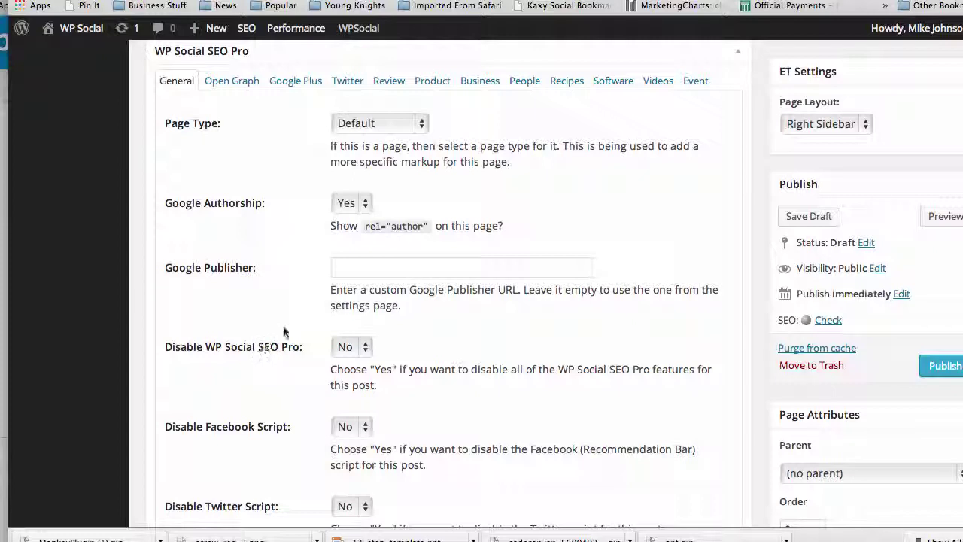
Step: Examine the Google Authorship and Page Type choices and the custom Google Publisher URL field, leaving them unchanged
left_click(365, 203)
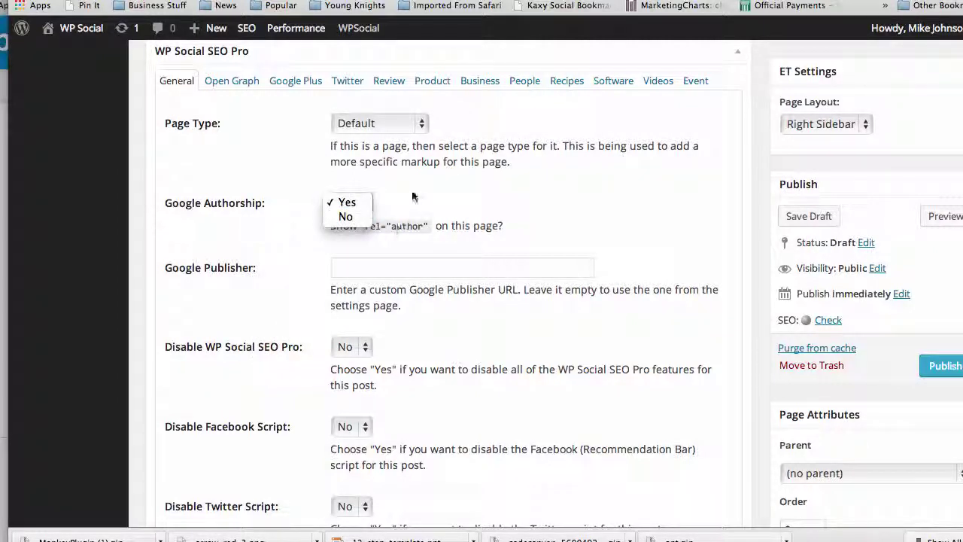
left_click(412, 194)
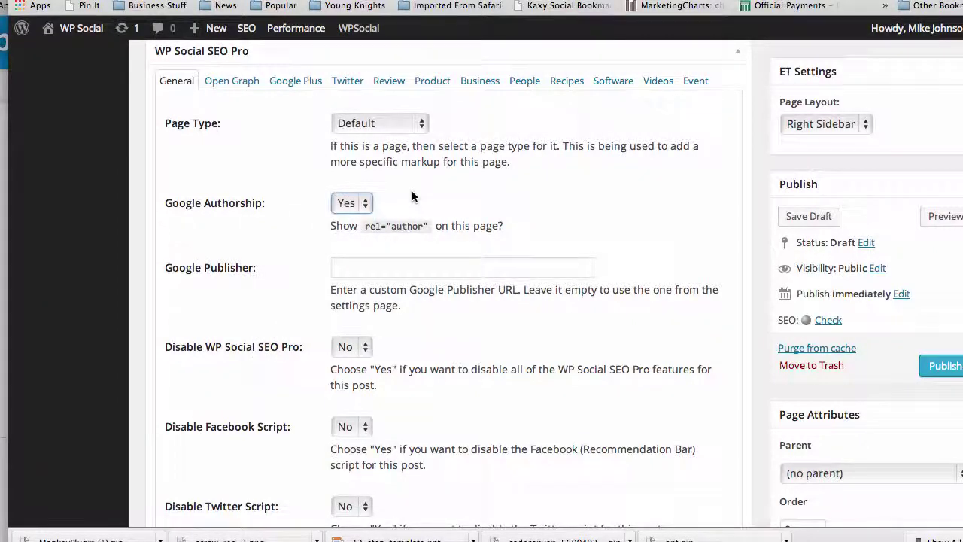
left_click(421, 125)
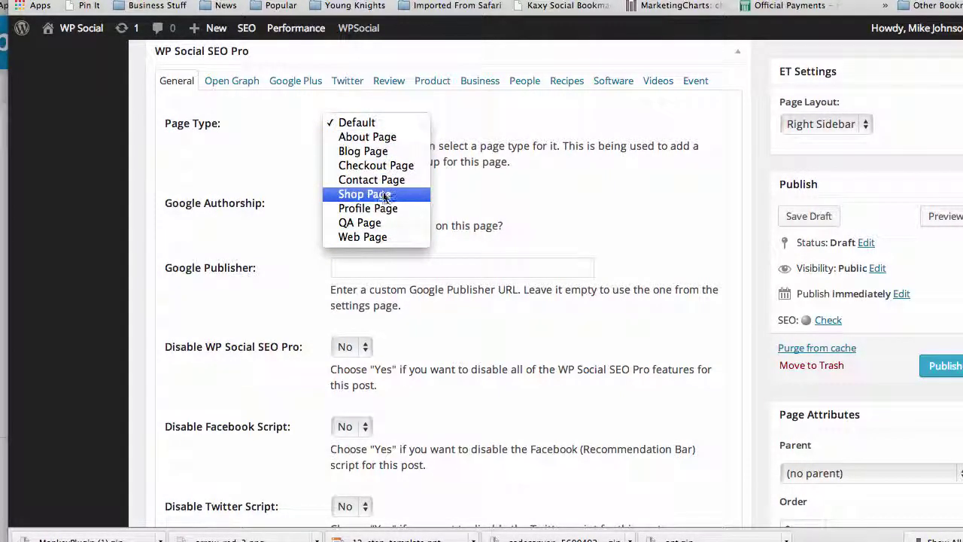
left_click(525, 195)
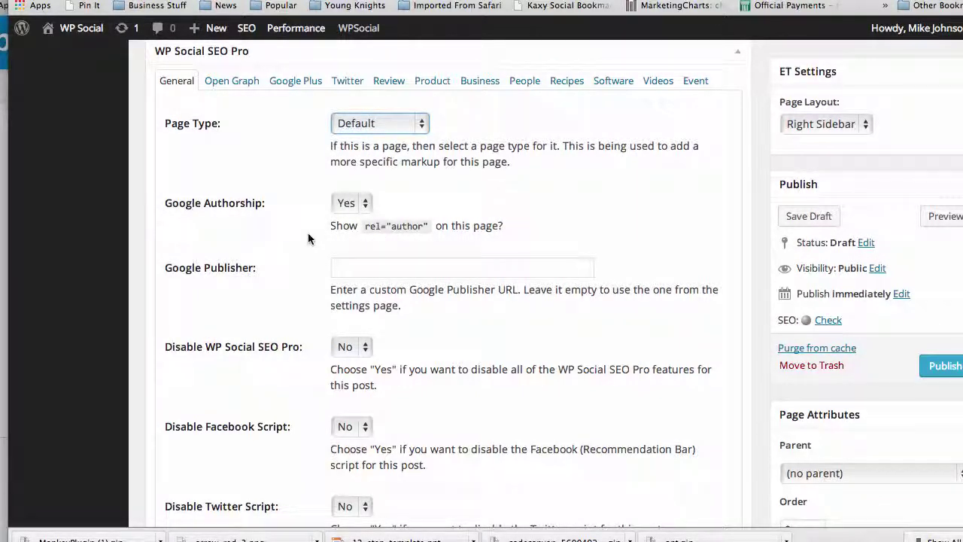
left_click(380, 265)
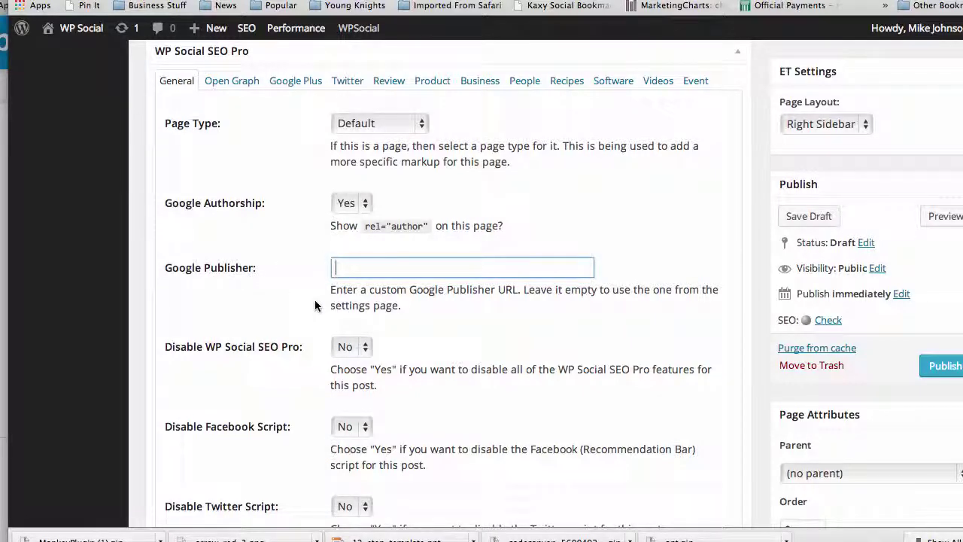
Step: Review the per-page options for disabling WP Social SEO Pro and the Facebook, Twitter, Google Plus, LinkedIn and Pinterest scripts
scroll(316, 304, "down", 5)
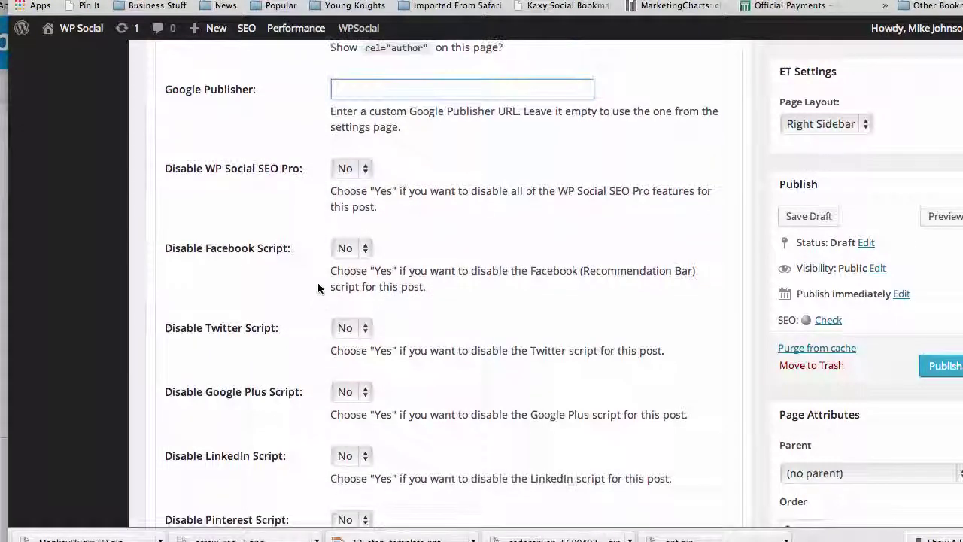
scroll(318, 285, "down", 2)
scroll(315, 248, "up", 2)
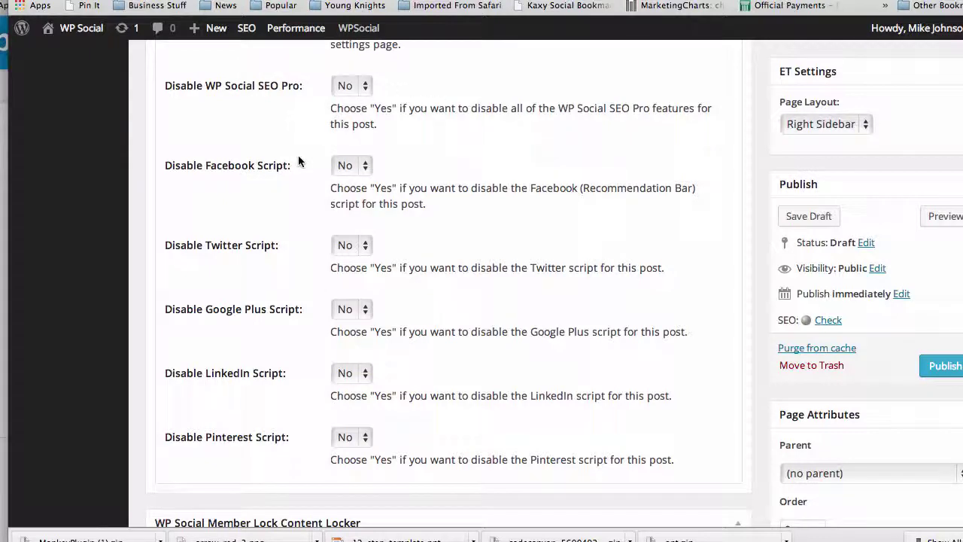
scroll(298, 155, "up", 10)
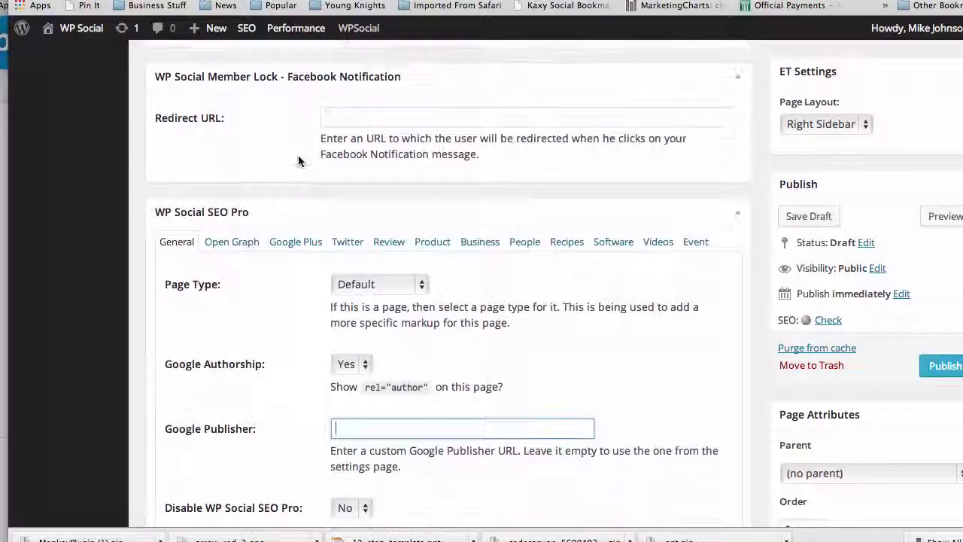
scroll(291, 174, "down", 4)
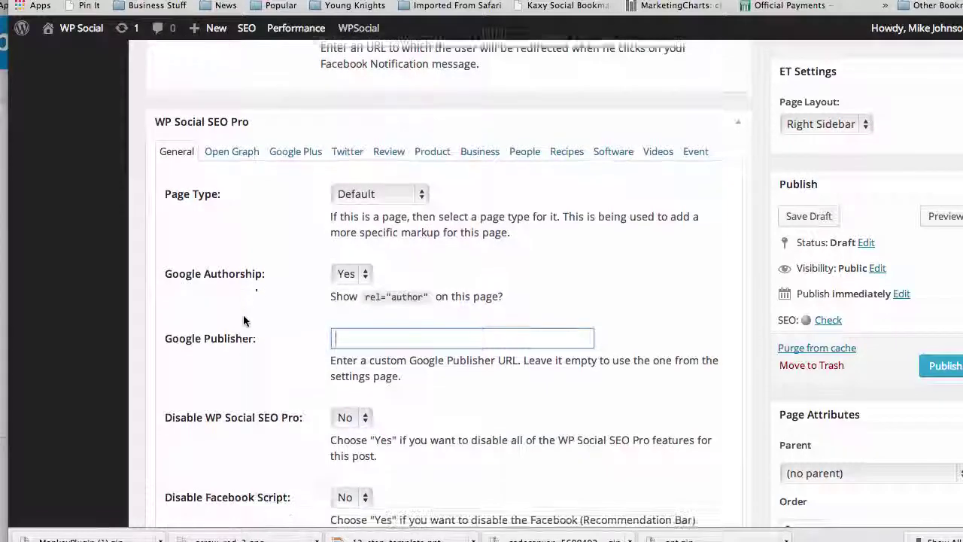
Step: Examine the page's Open Graph title, description and image fields and the available Open Graph Content Type choices, leaving them unchanged
left_click(226, 142)
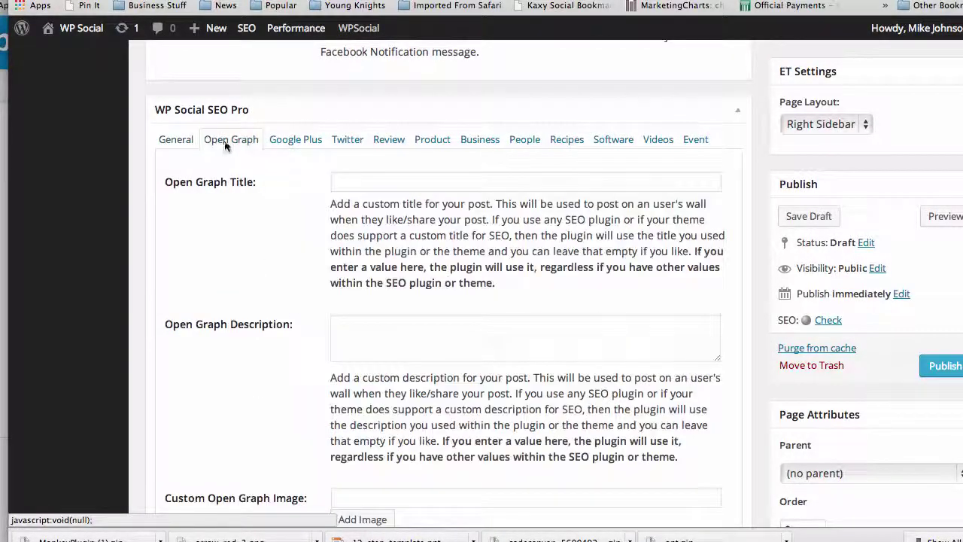
scroll(291, 366, "down", 5)
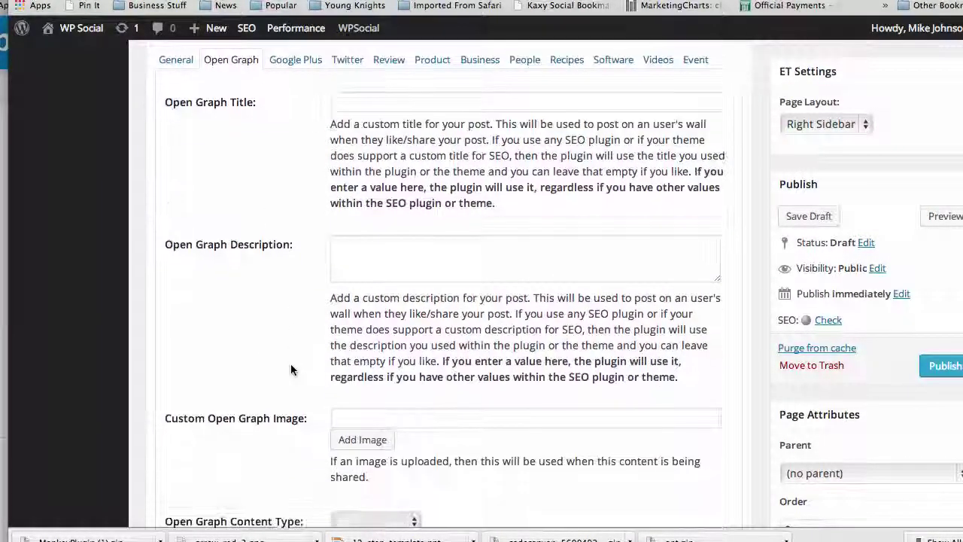
scroll(290, 364, "down", 6)
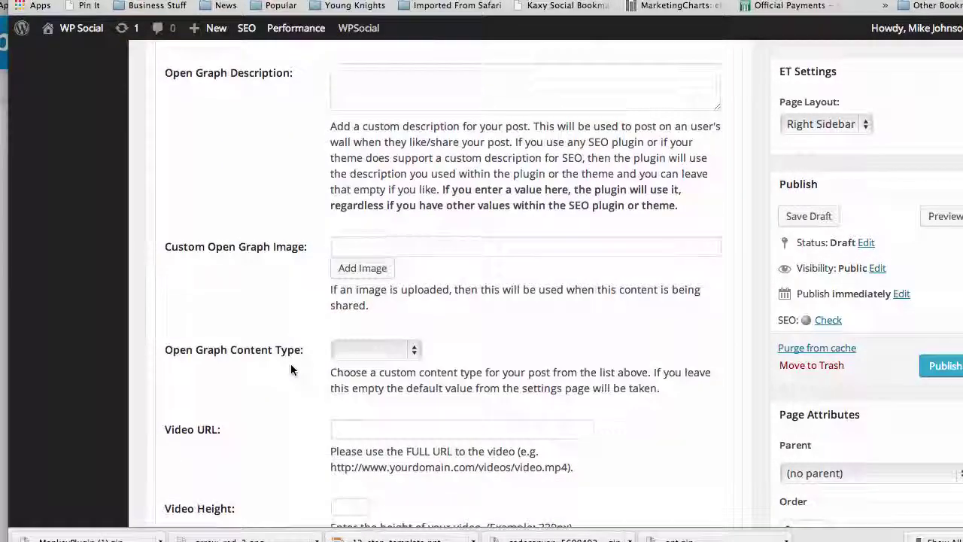
scroll(290, 369, "down", 3)
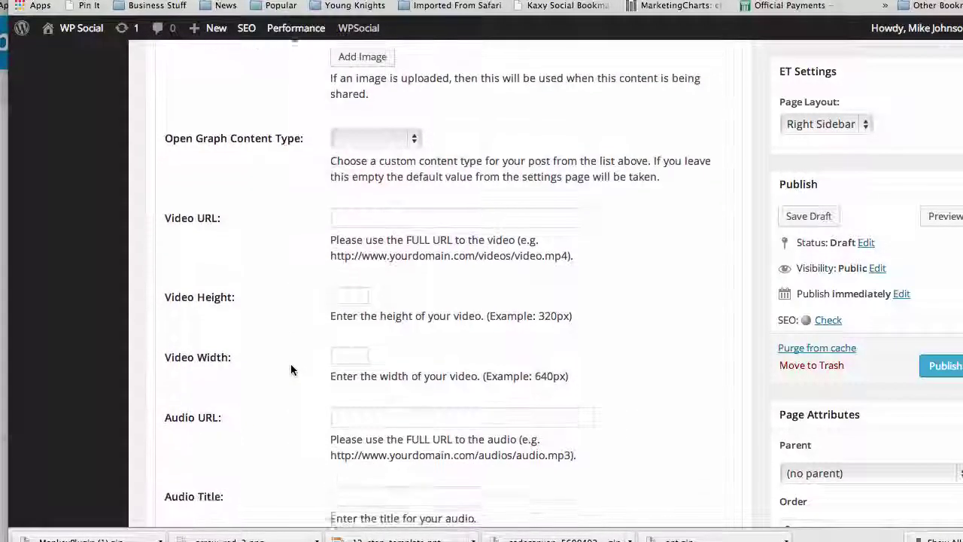
scroll(291, 368, "down", 1)
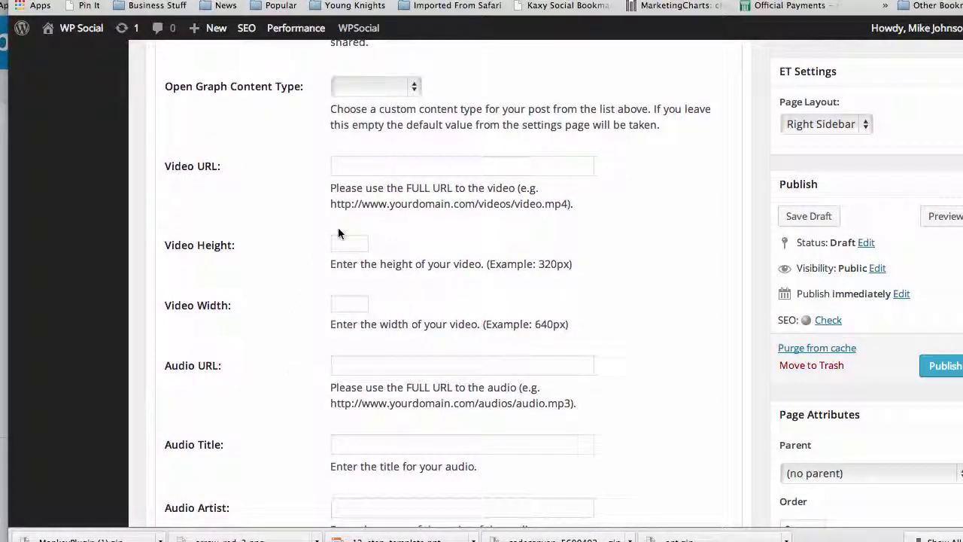
left_click(413, 88)
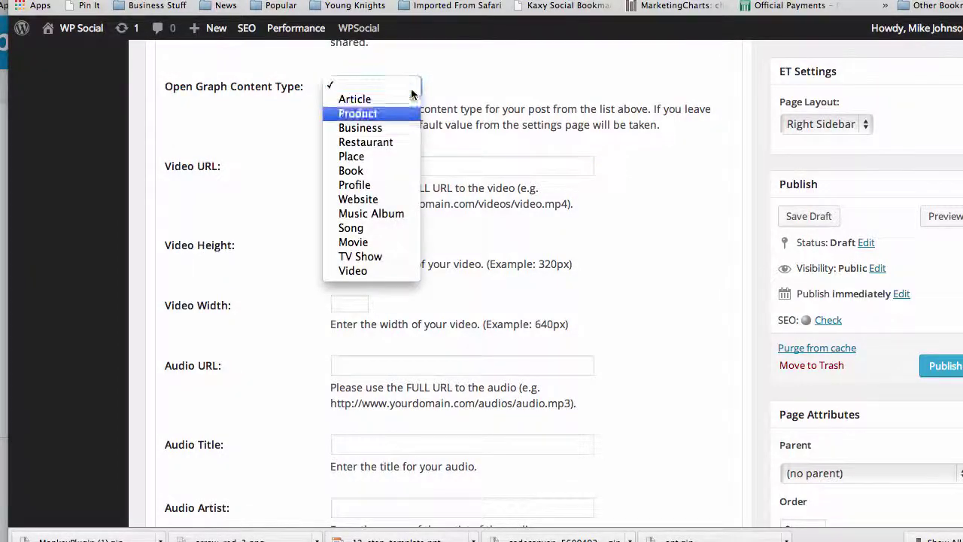
left_click(264, 258)
Step: Review the Open Graph video and audio fields and the custom Facebook App ID and Facebook Admins fields
scroll(265, 256, "down", 5)
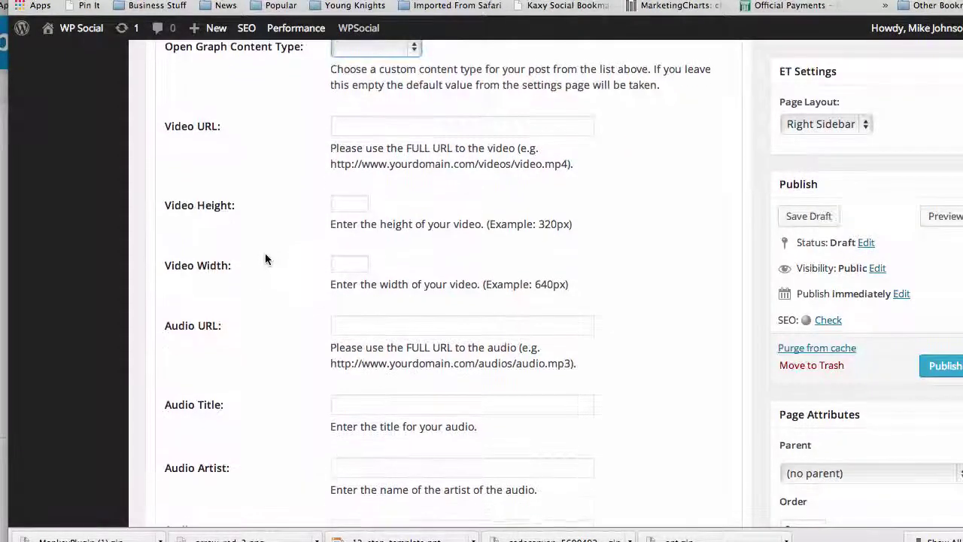
scroll(265, 258, "down", 7)
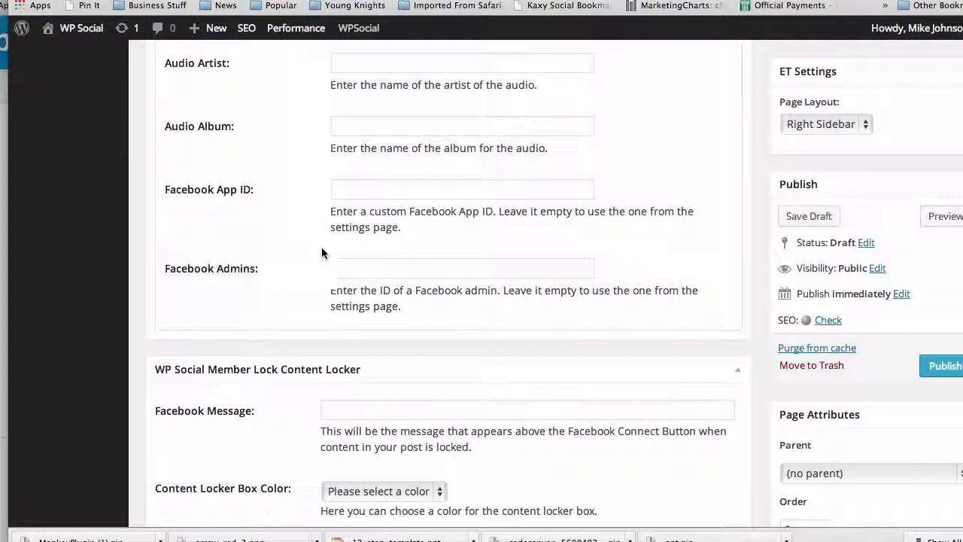
scroll(322, 252, "up", 20)
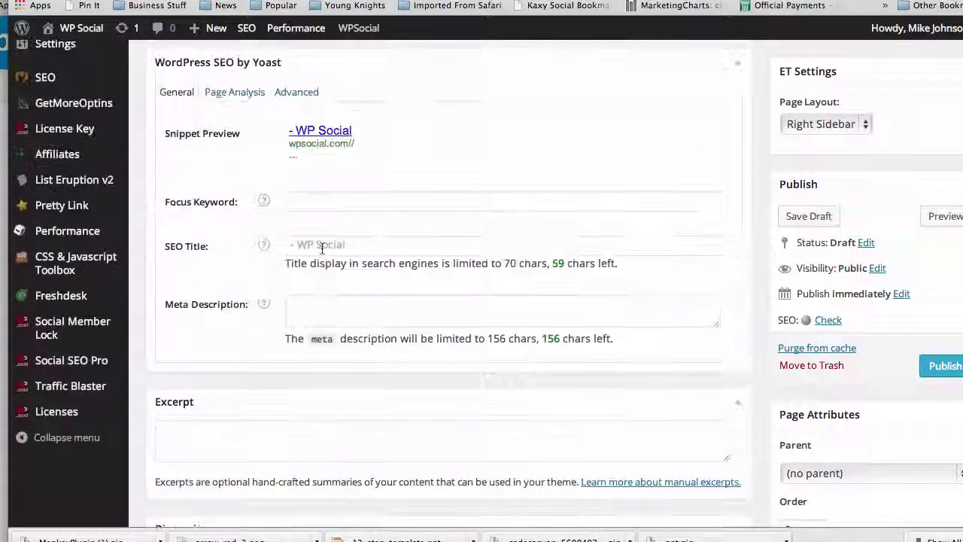
scroll(322, 248, "down", 15)
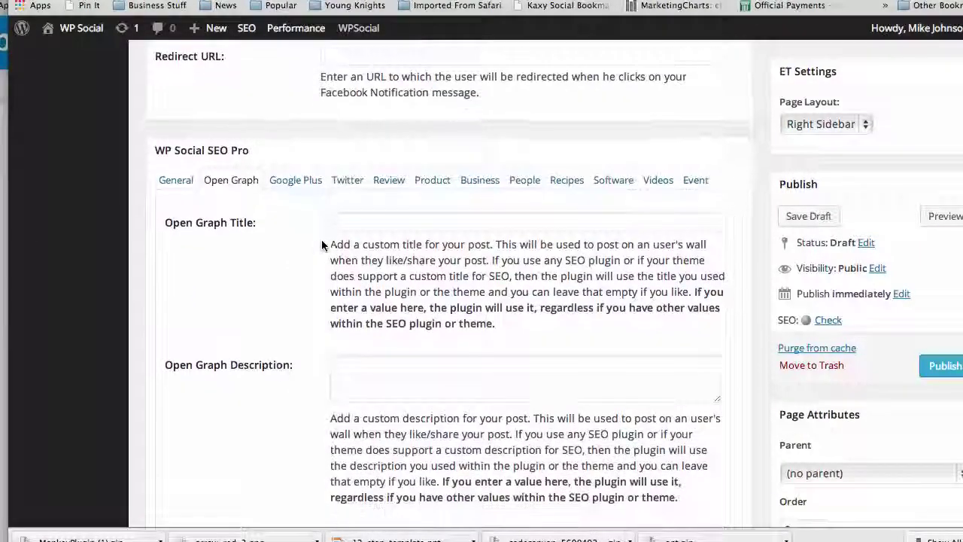
scroll(321, 239, "down", 2)
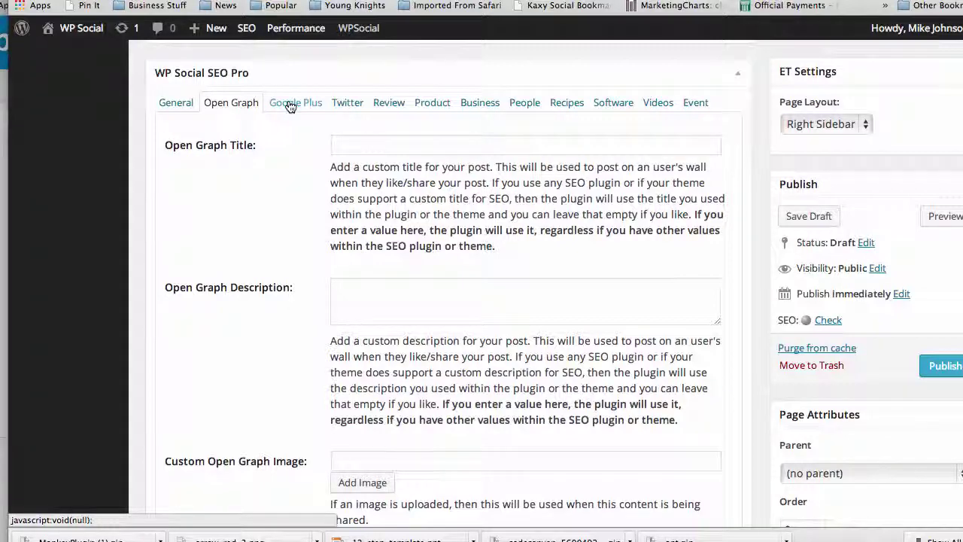
Step: Examine the Google Plus title, description and image fields and the Google Interactive Button Placement choices, leaving them unchanged
left_click(290, 105)
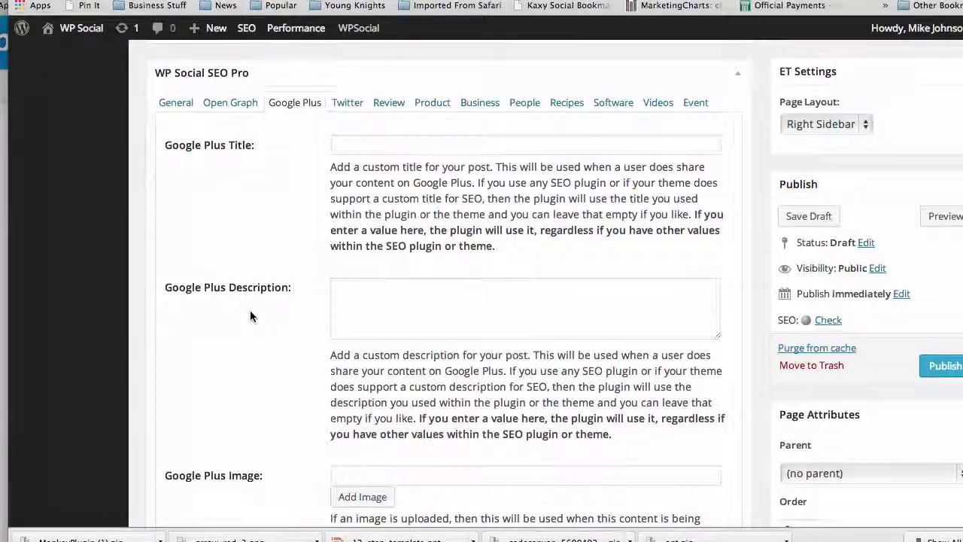
scroll(250, 310, "down", 5)
scroll(251, 312, "down", 10)
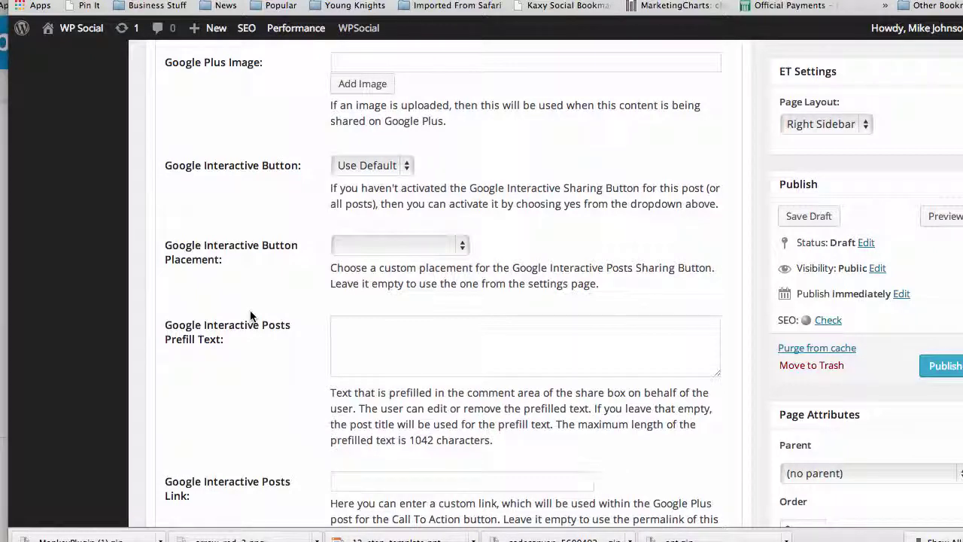
left_click(462, 247)
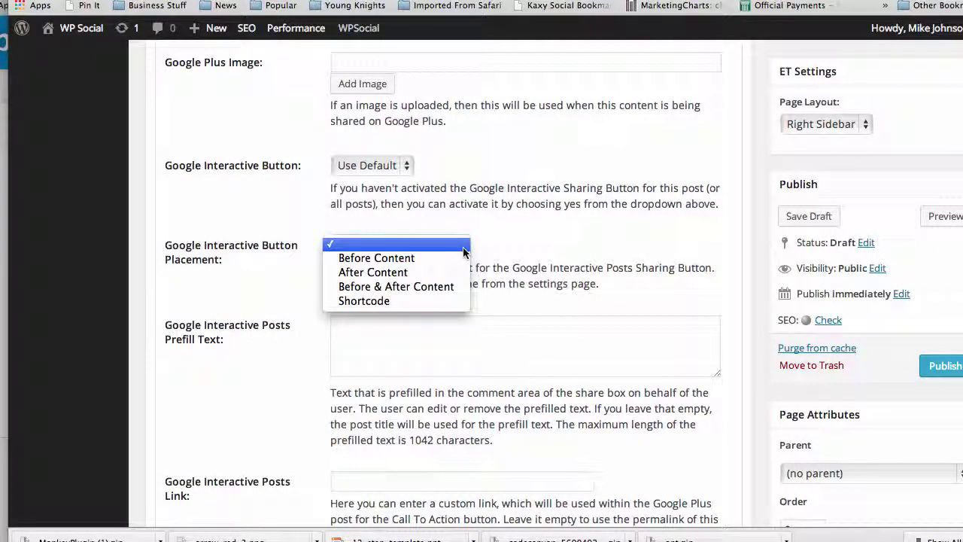
scroll(280, 366, "down", 5)
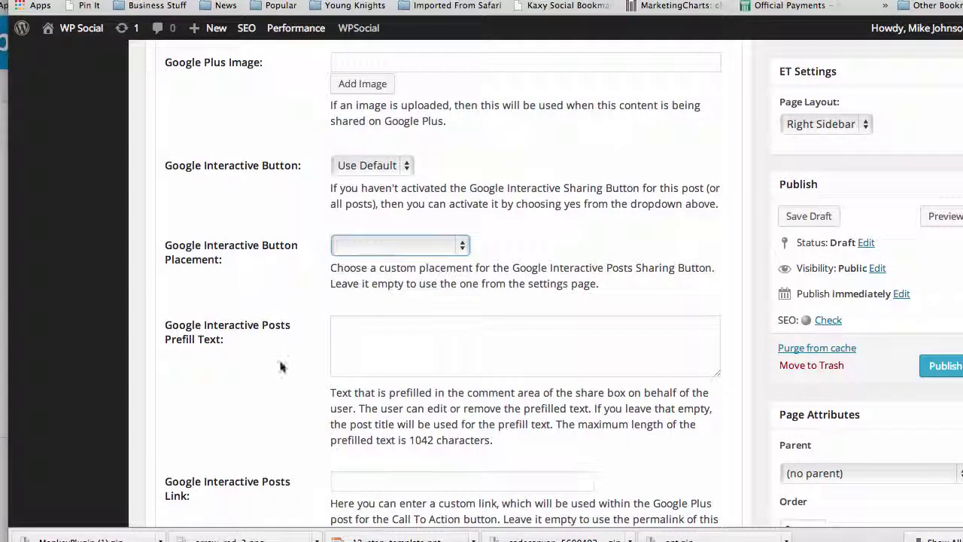
Step: Review the Google Interactive Posts prefill text and link fields and browse the Google Interactive Button Action choices without selecting one
scroll(280, 366, "down", 2)
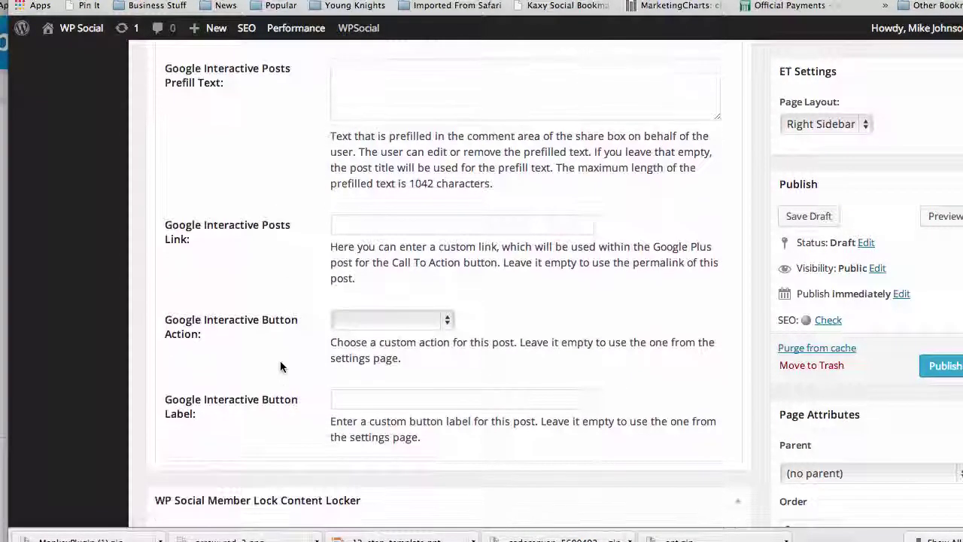
left_click(443, 322)
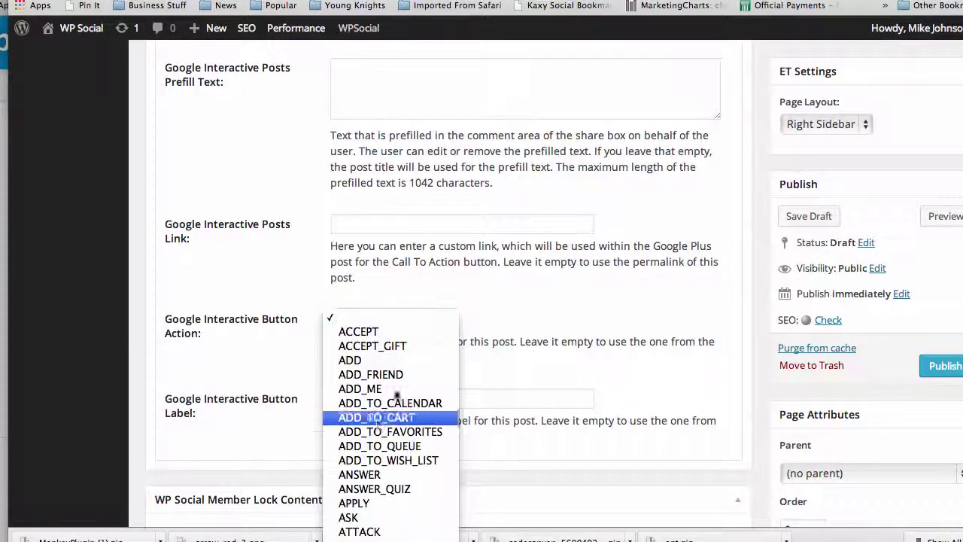
scroll(395, 399, "down", 6)
scroll(394, 403, "down", 5)
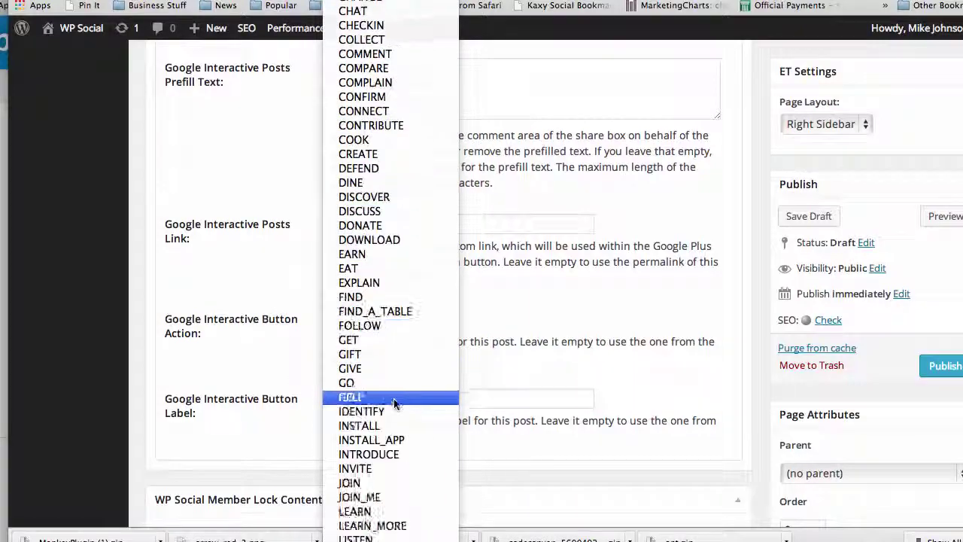
left_click(517, 304)
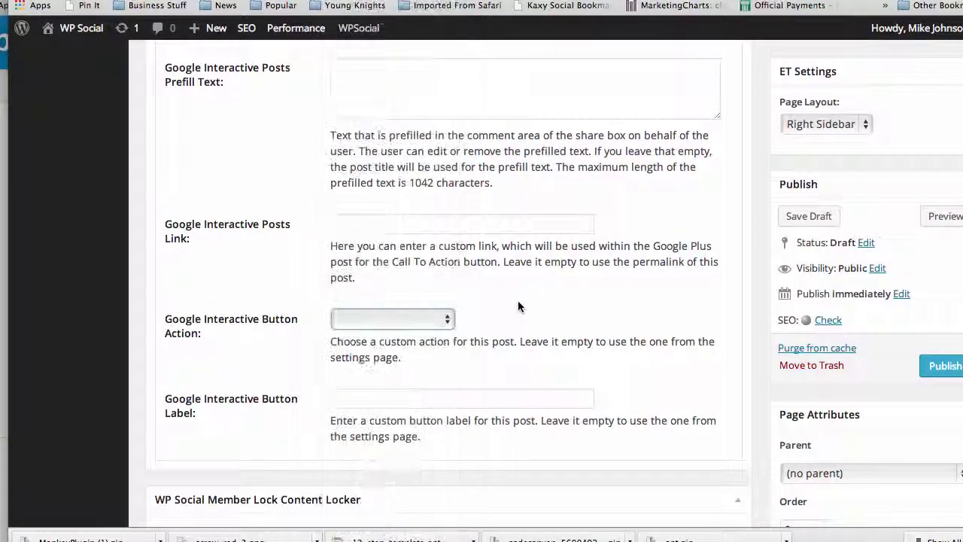
scroll(324, 289, "down", 10)
scroll(324, 290, "down", 3)
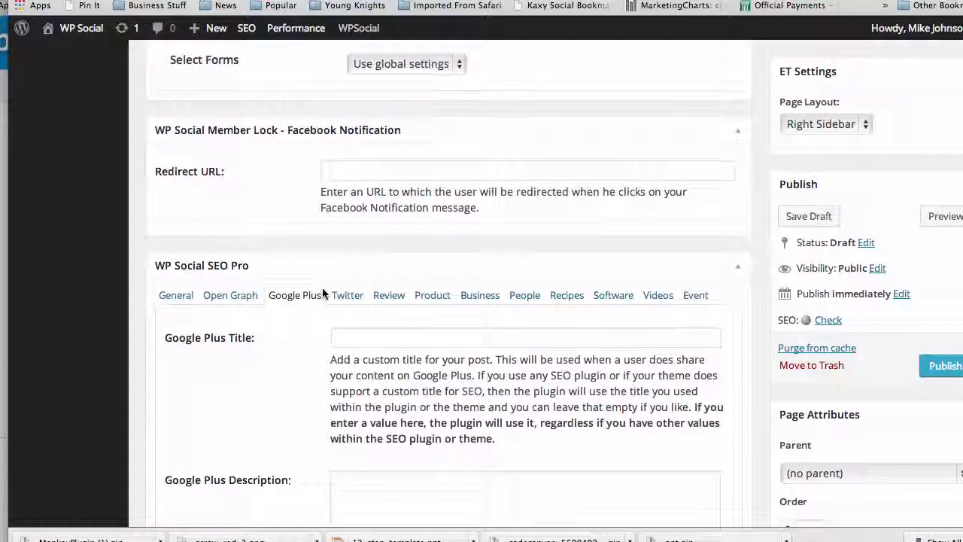
Step: Examine the Twitter options and the available Twitter Card Content Type choices without selecting a card type
left_click(345, 252)
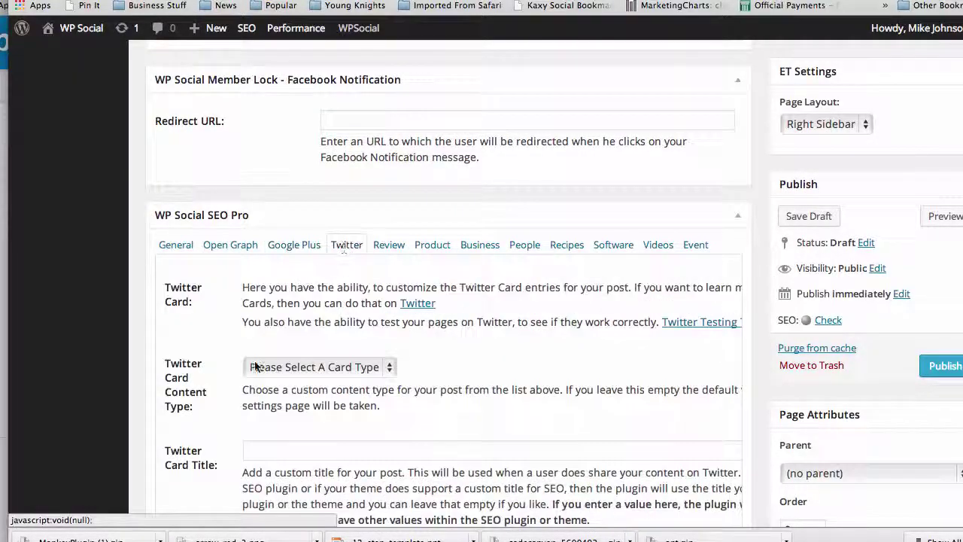
scroll(338, 316, "down", 3)
left_click(384, 271)
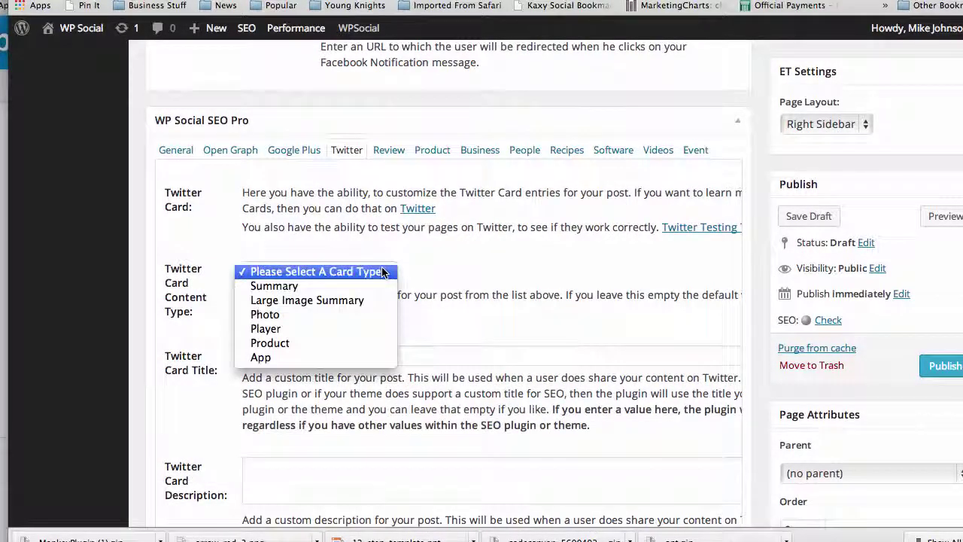
left_click(439, 264)
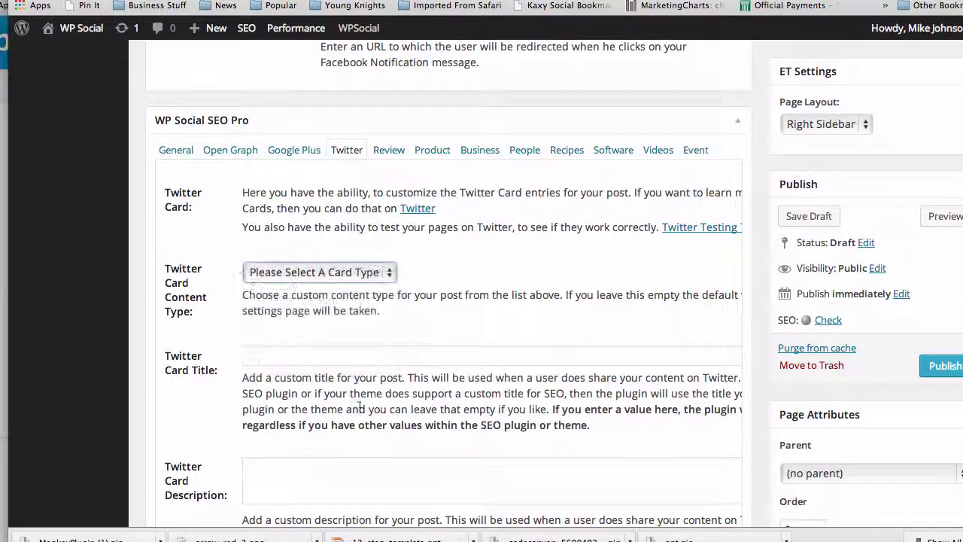
Step: Review the Twitter Card title, description and image fields and the entries for the product, player and app card types
scroll(359, 412, "down", 5)
scroll(359, 412, "down", 12)
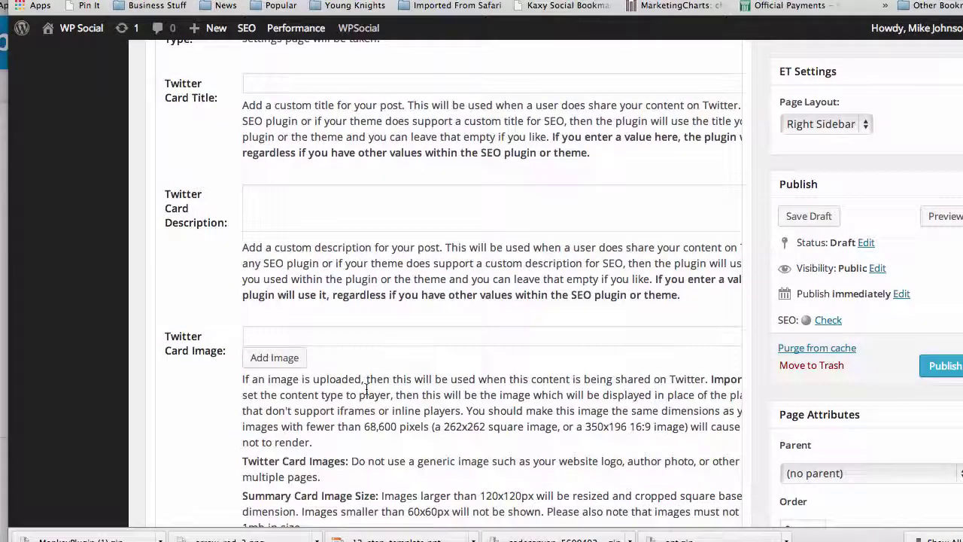
scroll(365, 391, "down", 13)
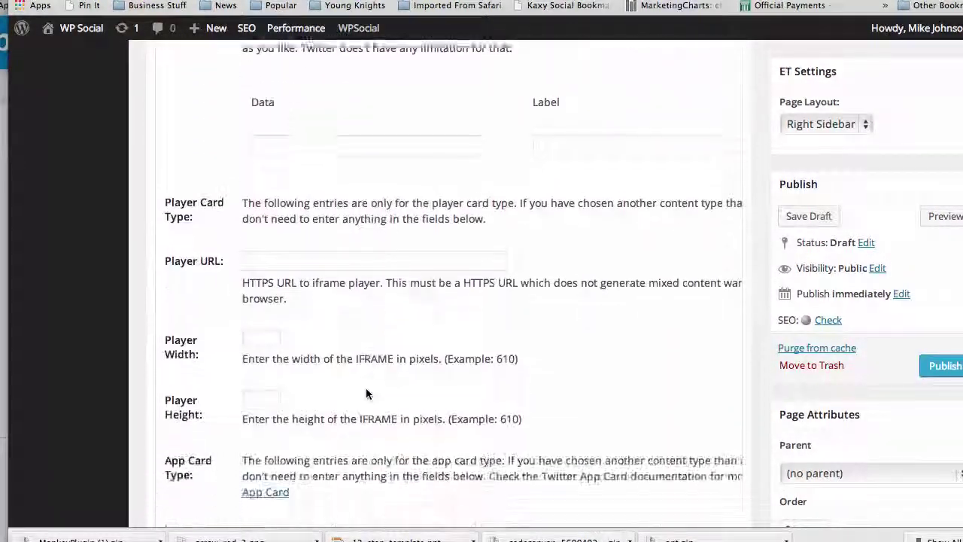
scroll(366, 385, "down", 9)
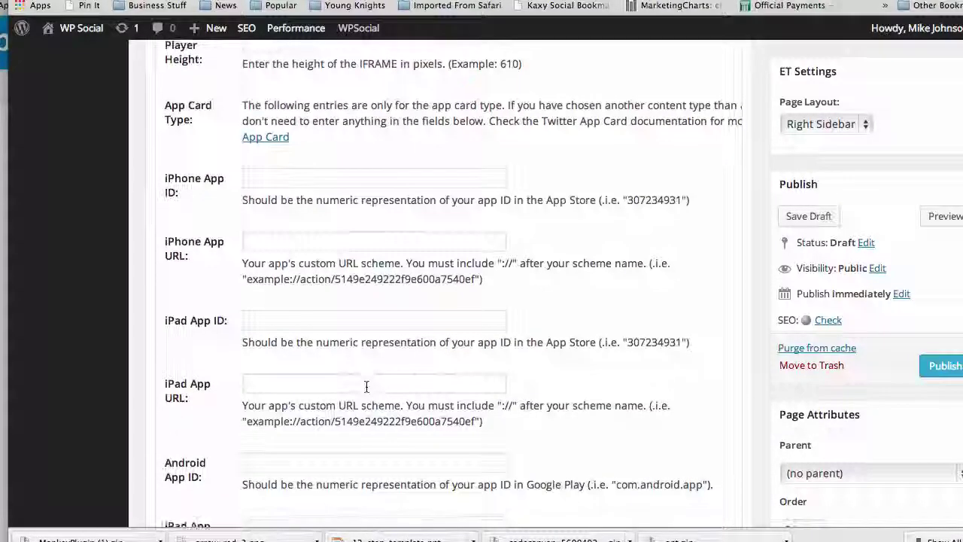
scroll(422, 253, "up", 15)
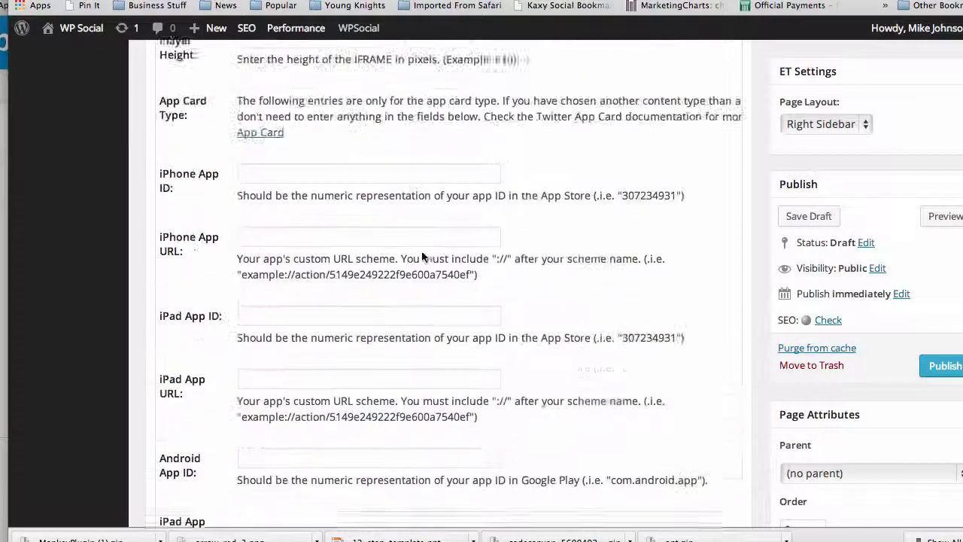
scroll(422, 253, "up", 17)
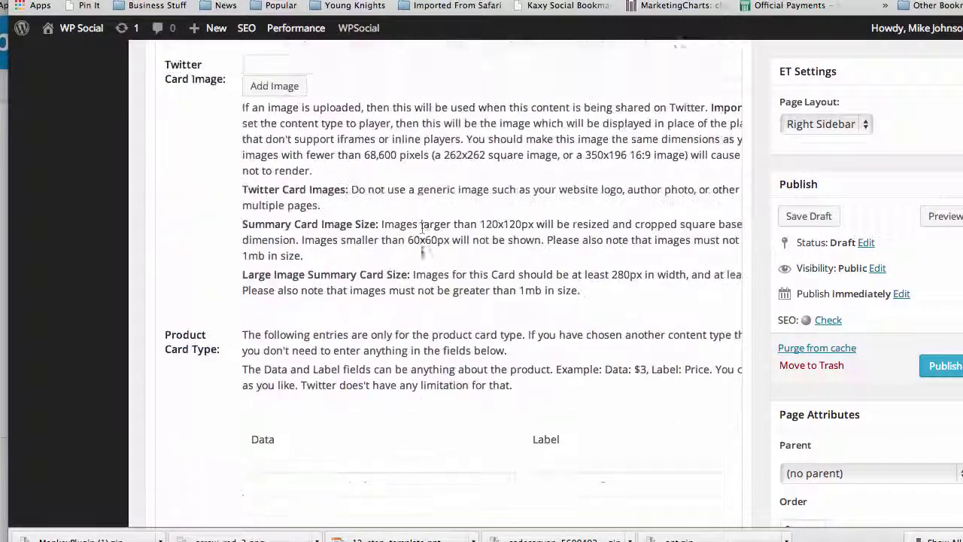
scroll(422, 256, "up", 5)
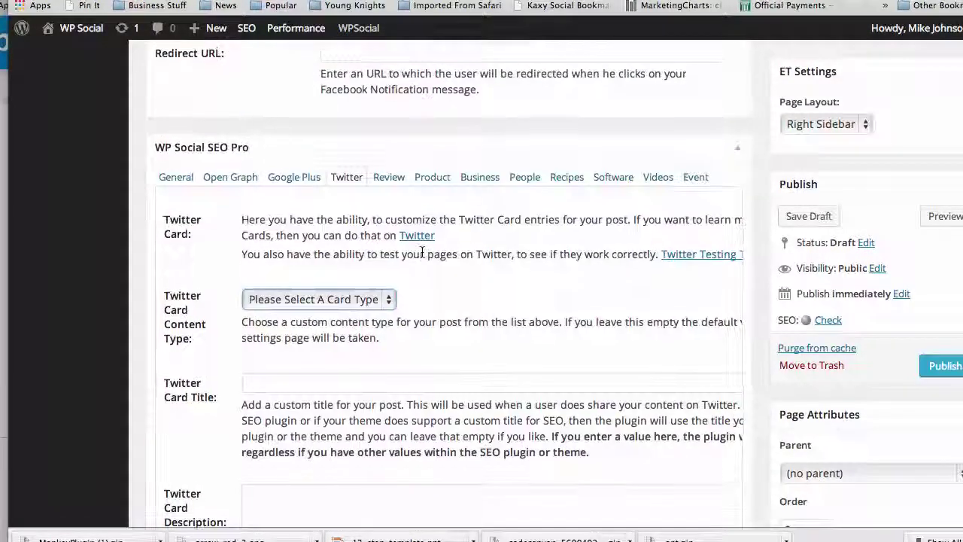
Step: Look over the Review and Product rich snippet options for the page
left_click(386, 179)
left_click(422, 179)
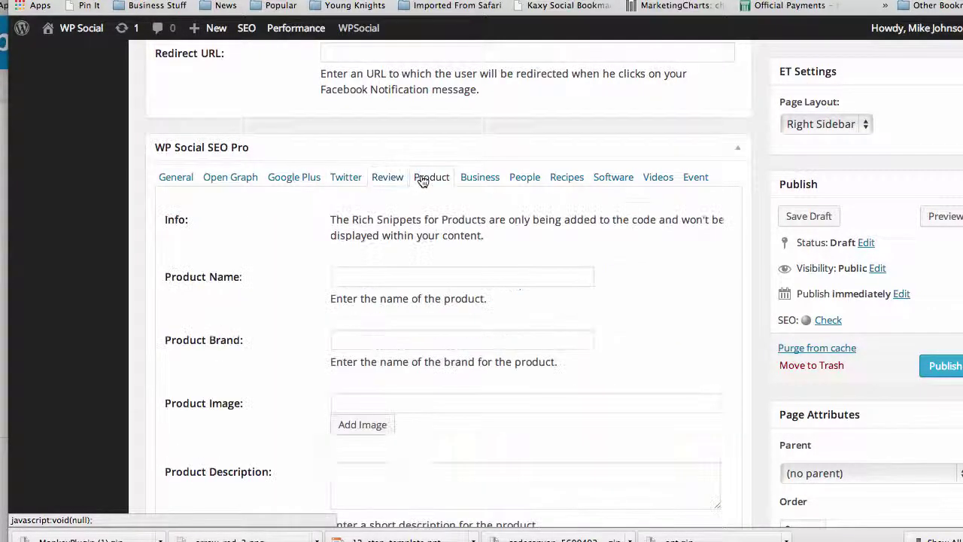
Step: Examine the Business rich snippet options and browse the Business Type choices without selecting one
left_click(481, 181)
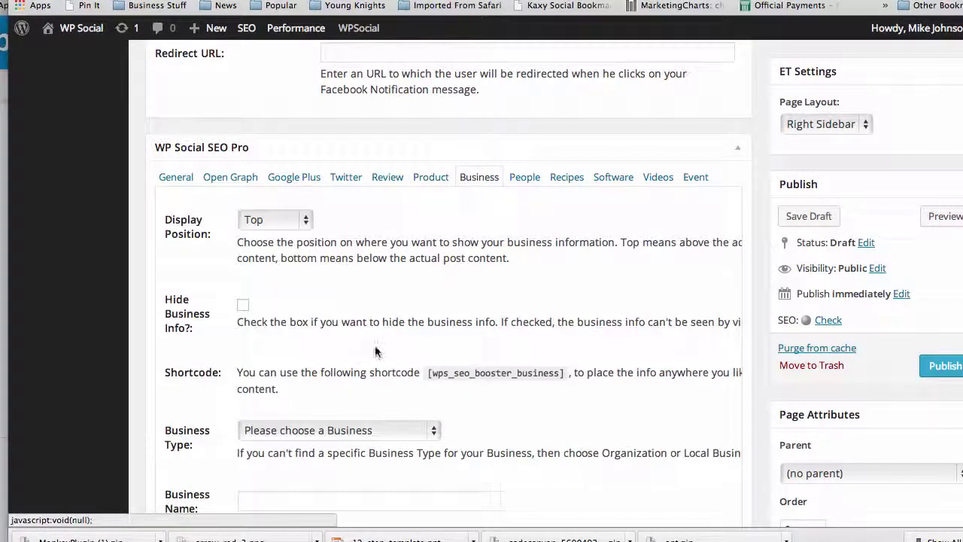
scroll(376, 301, "down", 4)
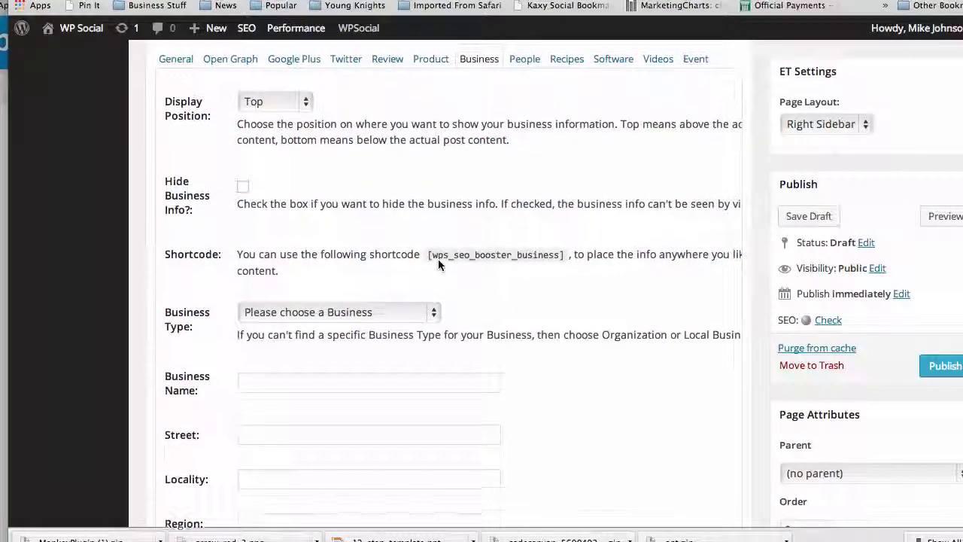
scroll(438, 258, "up", 1)
scroll(451, 233, "down", 2)
scroll(458, 224, "down", 5)
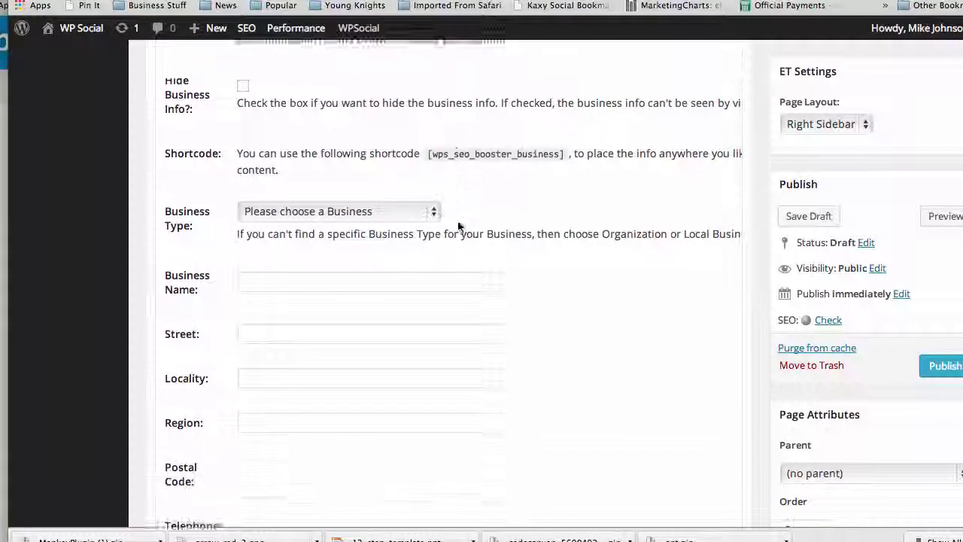
scroll(491, 128, "down", 1)
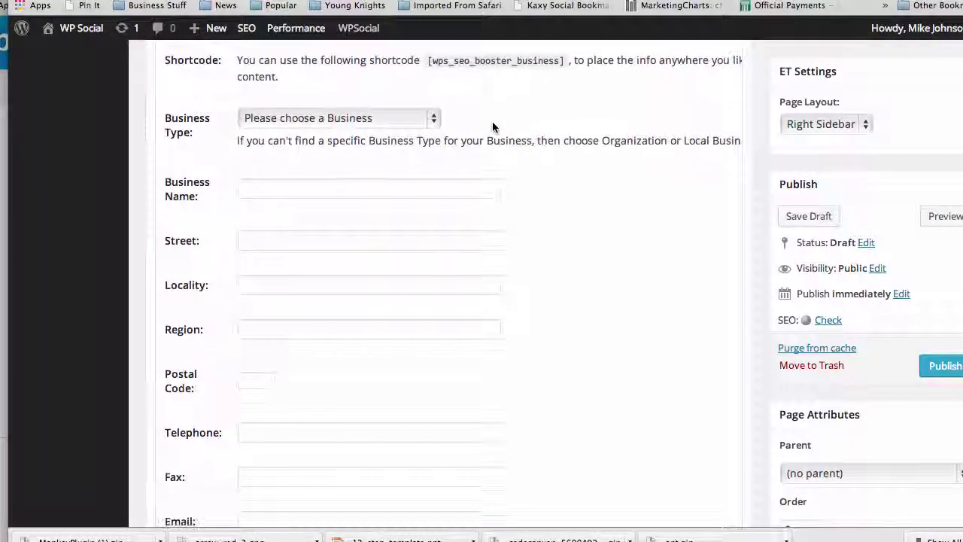
left_click(436, 122)
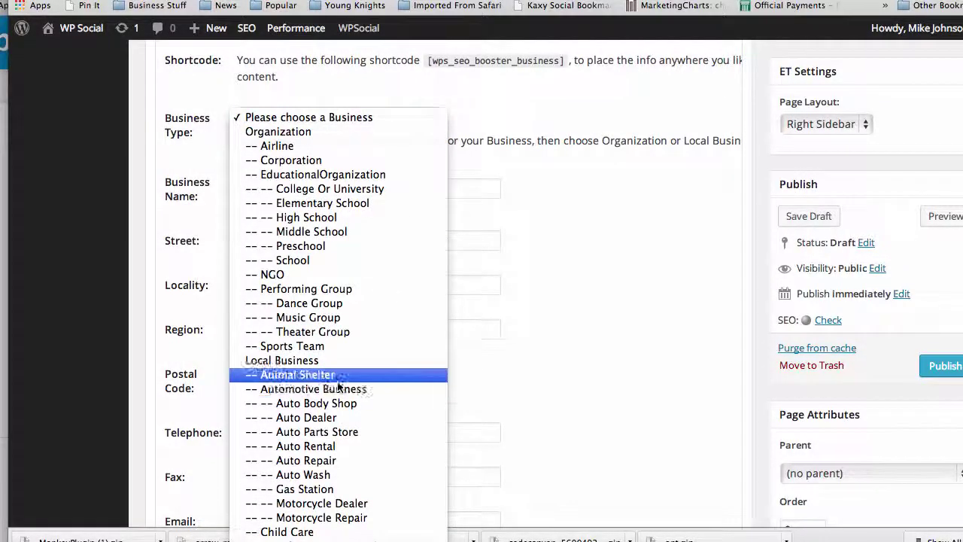
scroll(339, 385, "down", 10)
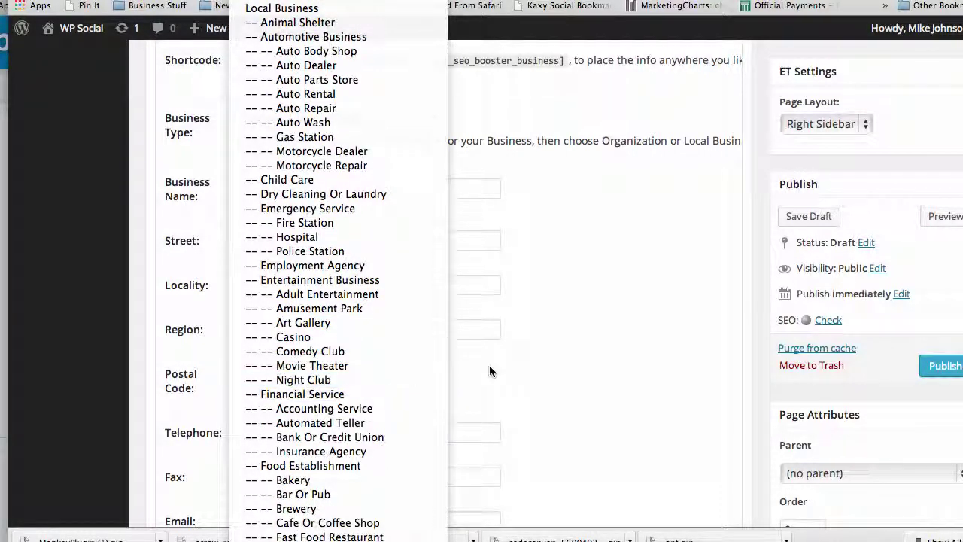
left_click(533, 301)
Step: Look over the People and Recipes rich snippet options, including the recipe's colour, author, date, summary and time fields
scroll(533, 301, "up", 8)
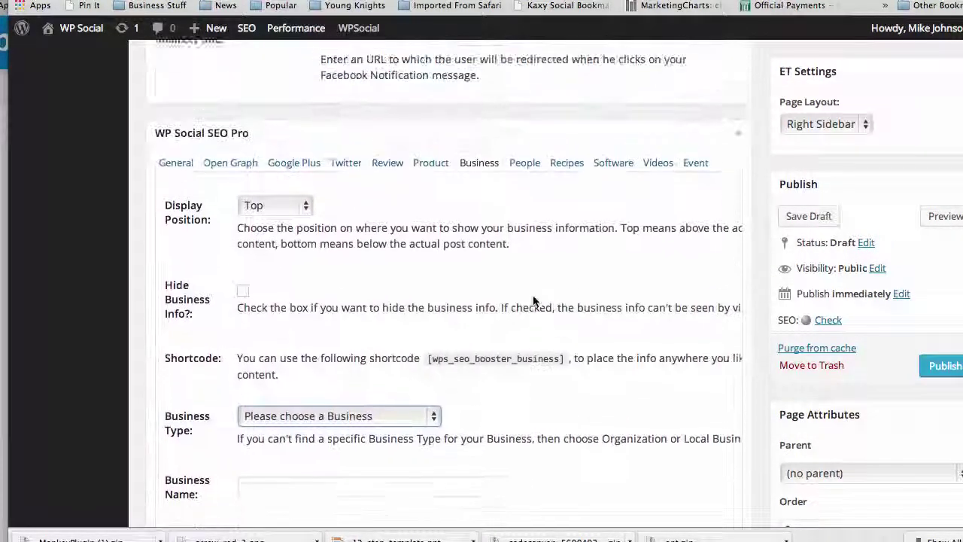
left_click(526, 173)
left_click(563, 173)
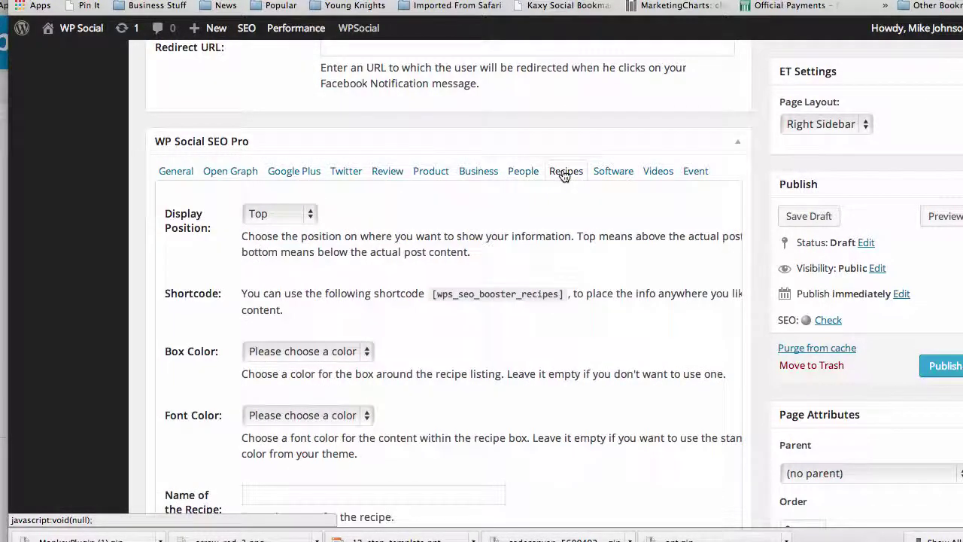
scroll(531, 339, "down", 15)
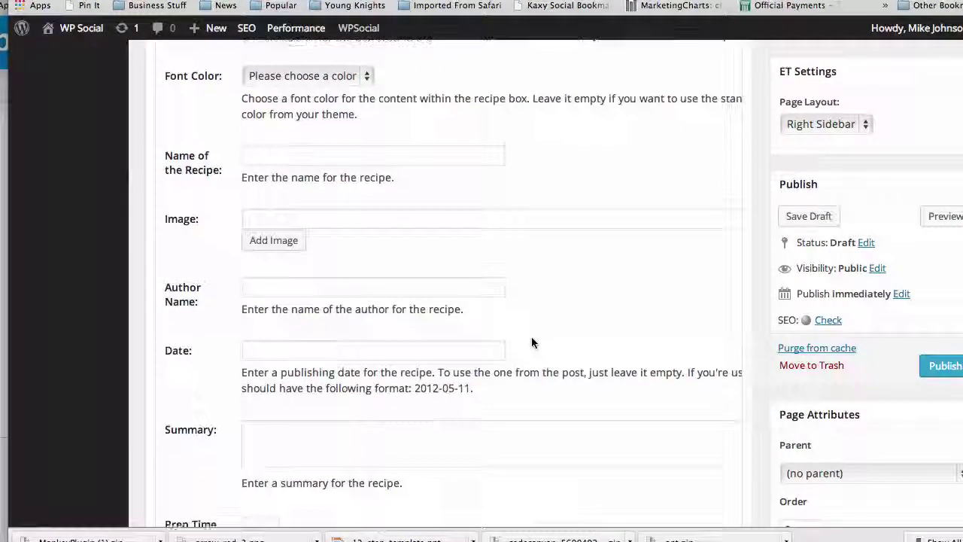
scroll(531, 341, "down", 10)
scroll(531, 341, "up", 20)
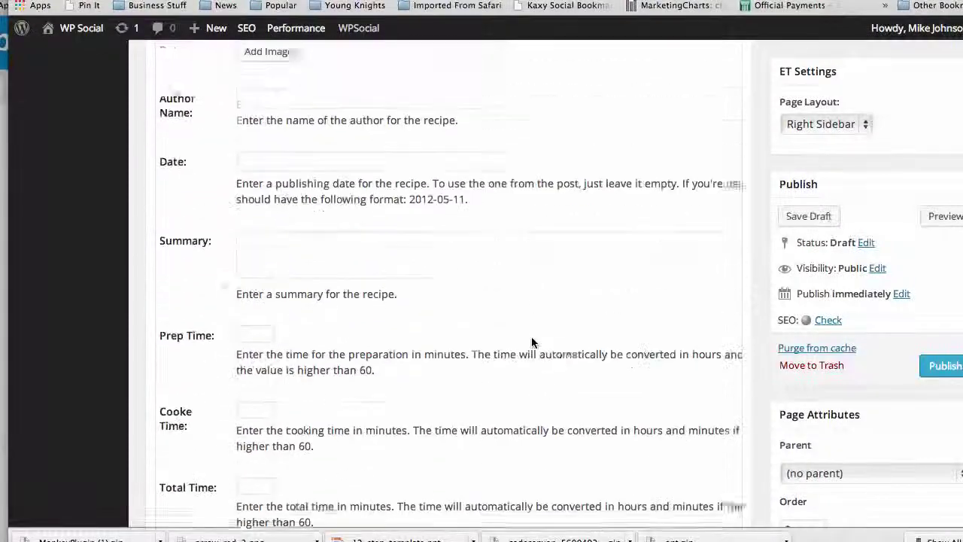
scroll(531, 337, "up", 3)
Step: Review the Software options and the Videos fields for thumbnail image, video URL, embed URL and video type
left_click(604, 363)
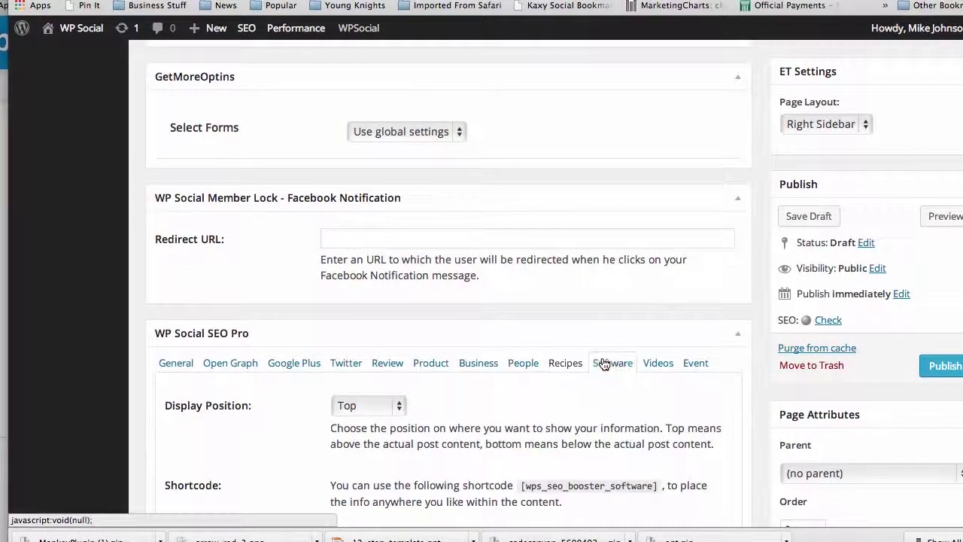
left_click(652, 365)
scroll(563, 450, "down", 14)
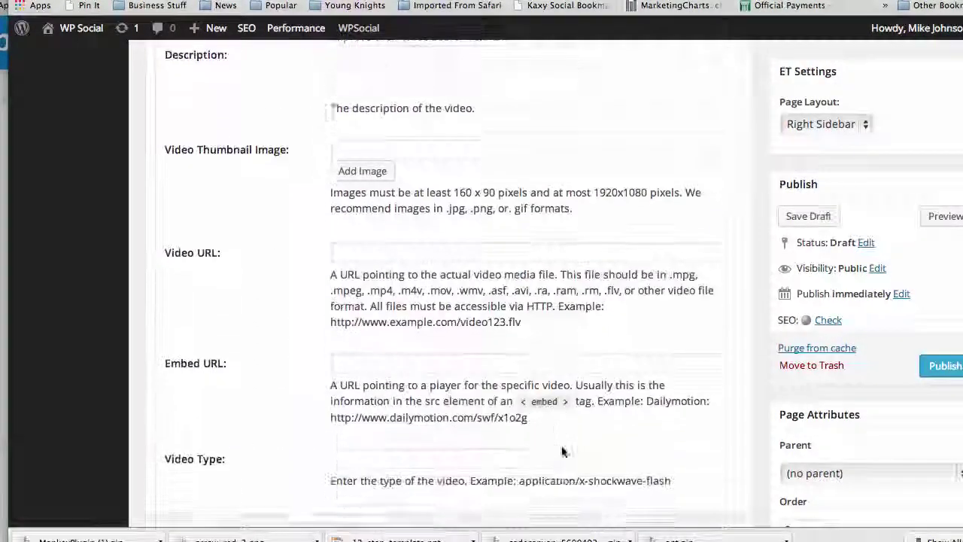
scroll(562, 448, "up", 15)
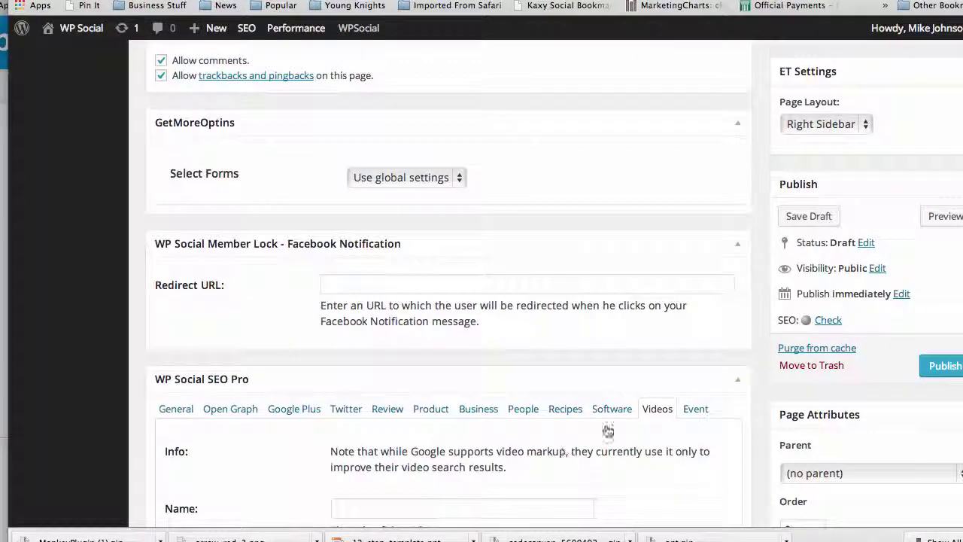
Step: Examine the Event rich snippet fields for name, image, description, start and end dates, and location
left_click(696, 409)
scroll(471, 424, "down", 8)
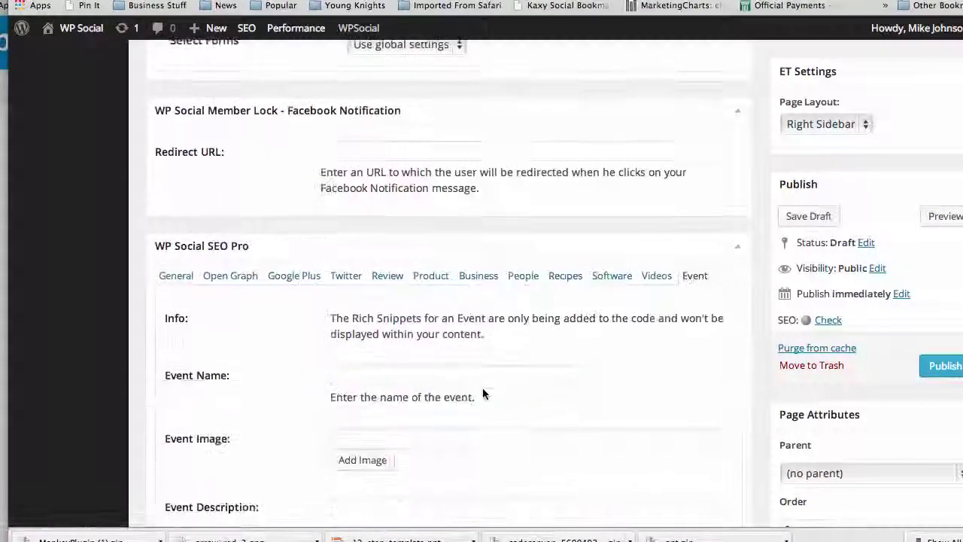
scroll(262, 447, "down", 5)
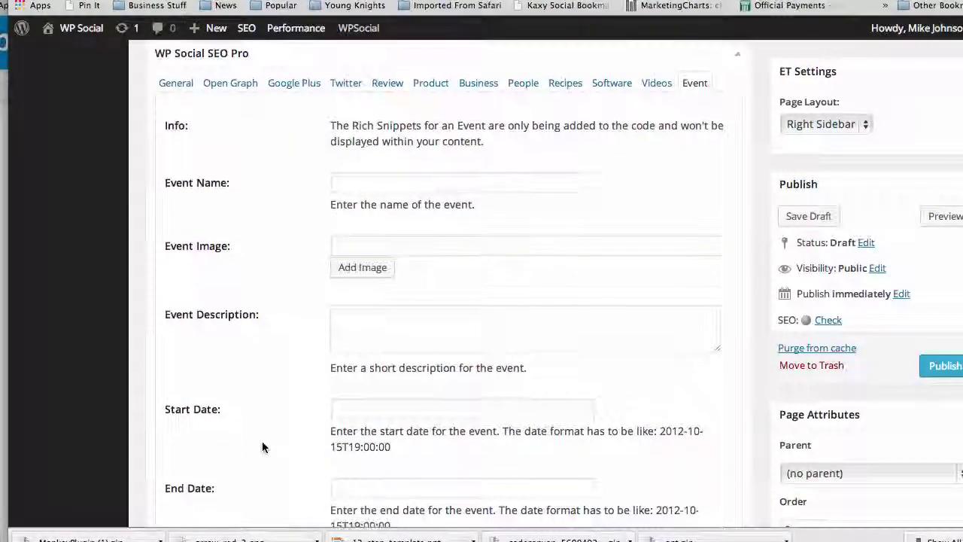
scroll(261, 443, "down", 5)
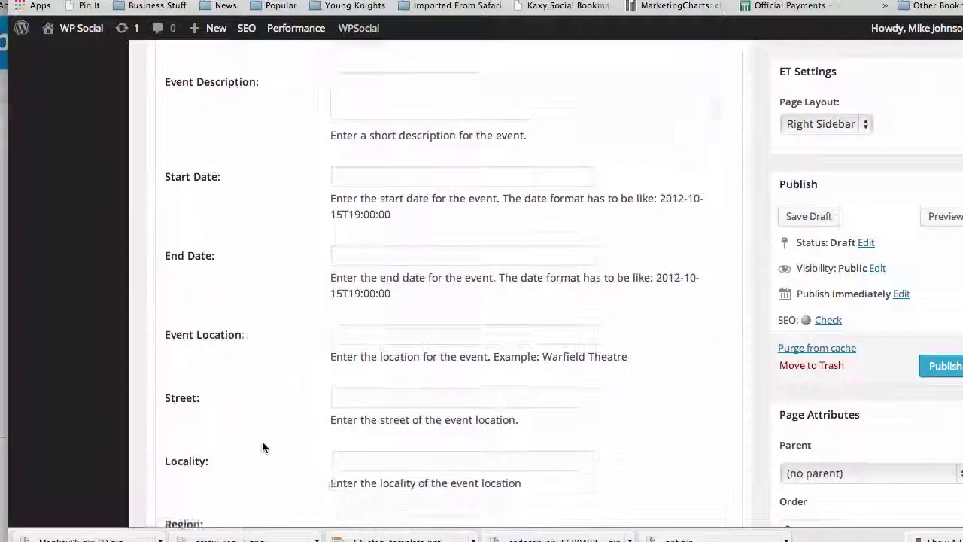
scroll(279, 368, "up", 10)
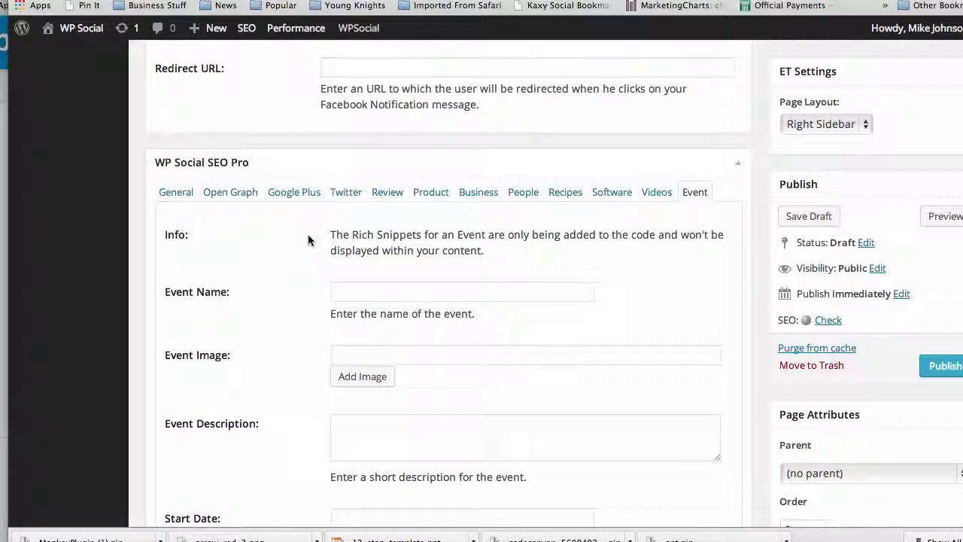
scroll(308, 239, "up", 5)
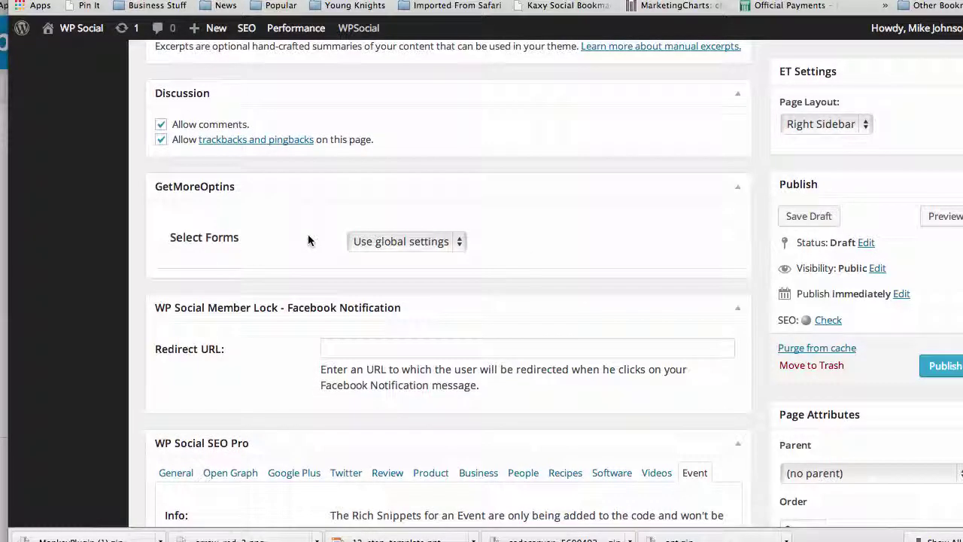
scroll(307, 239, "down", 2)
scroll(308, 240, "down", 2)
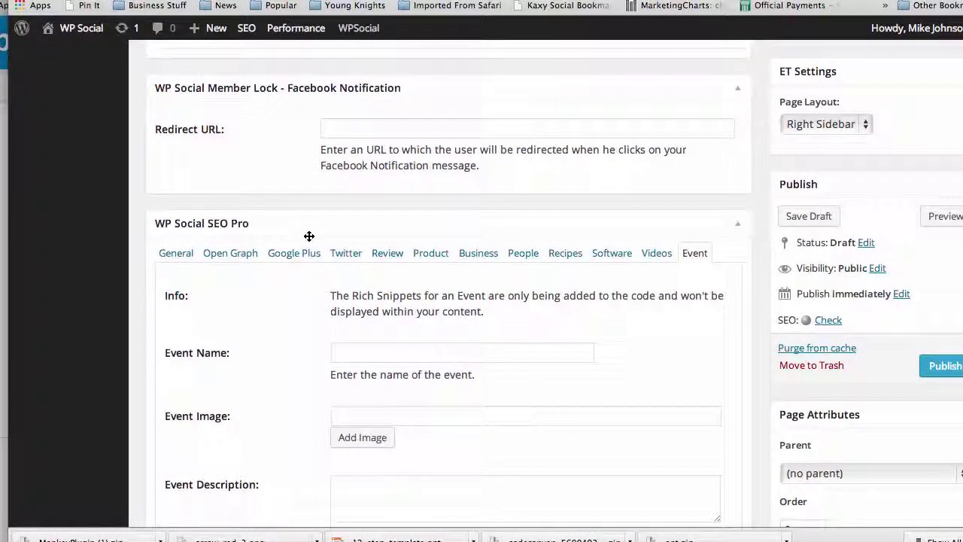
Step: Open the Local SEO settings of Social SEO Pro and review the business location and description fields
scroll(307, 239, "up", 3)
scroll(308, 238, "up", 5)
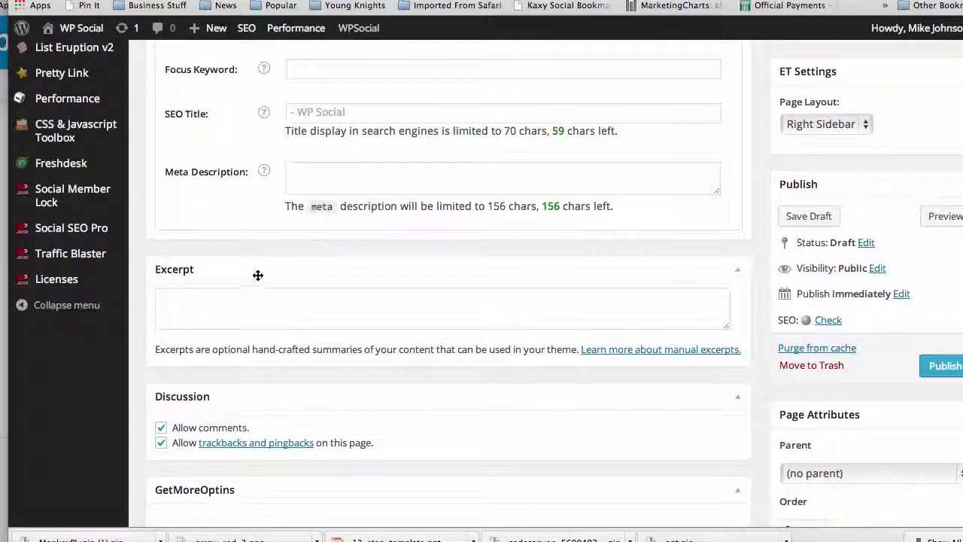
mouse_move(92, 232)
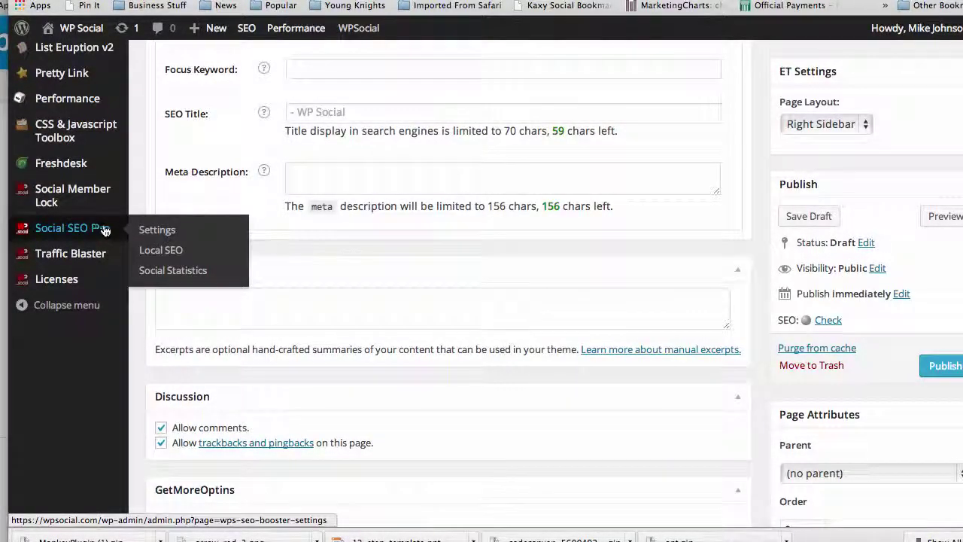
left_click(172, 255)
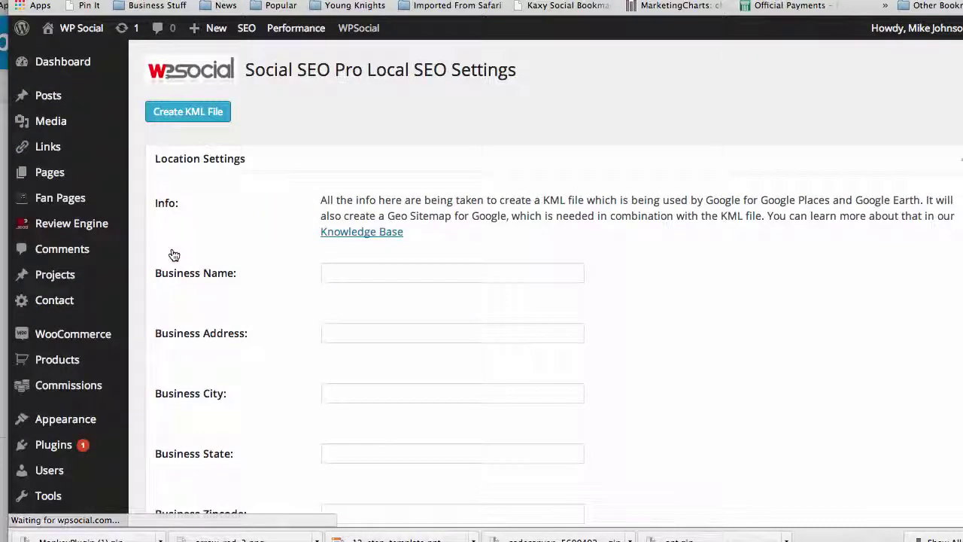
scroll(141, 355, "down", 2)
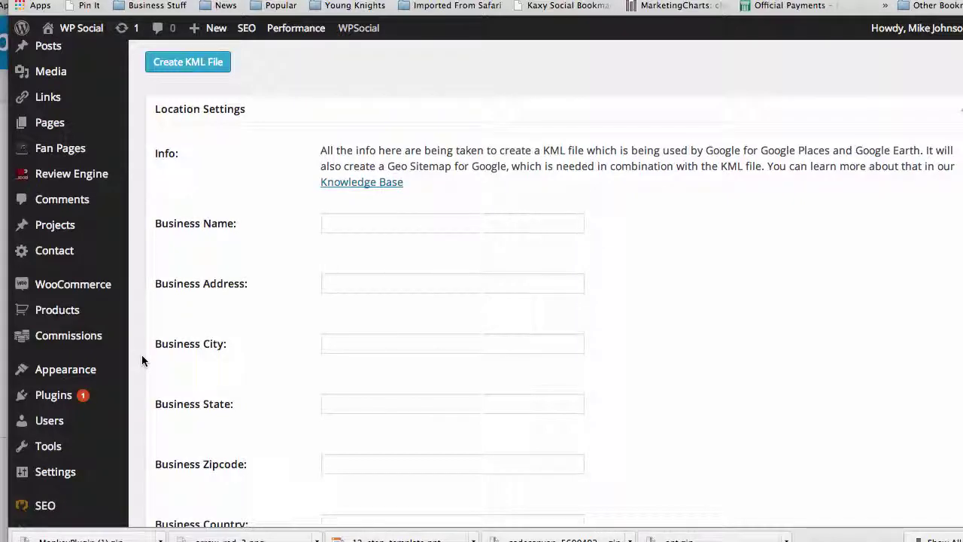
scroll(142, 355, "down", 6)
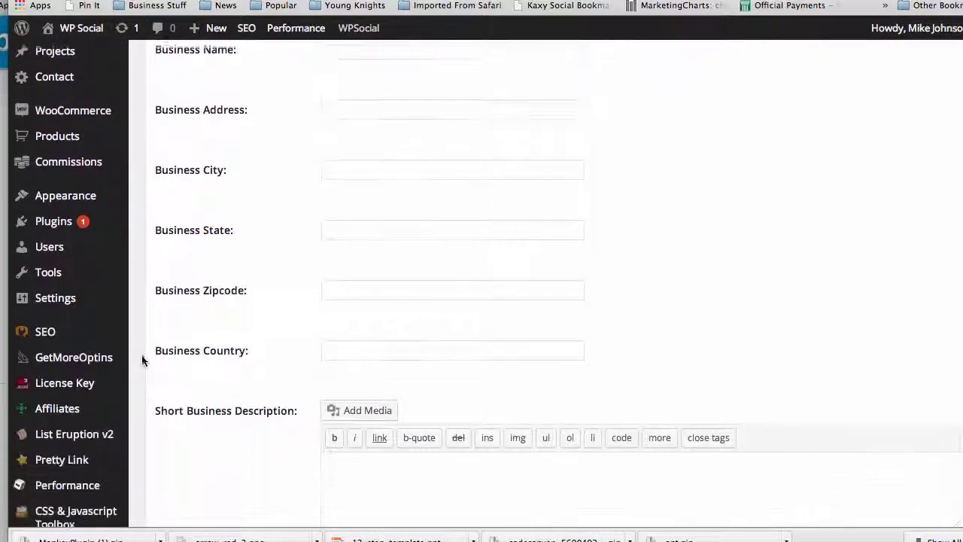
scroll(141, 355, "down", 6)
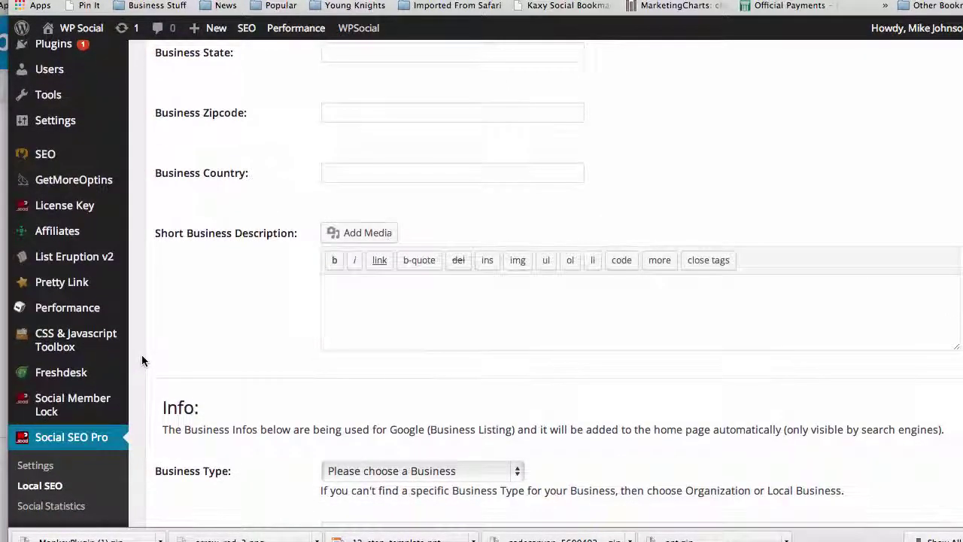
scroll(141, 355, "down", 15)
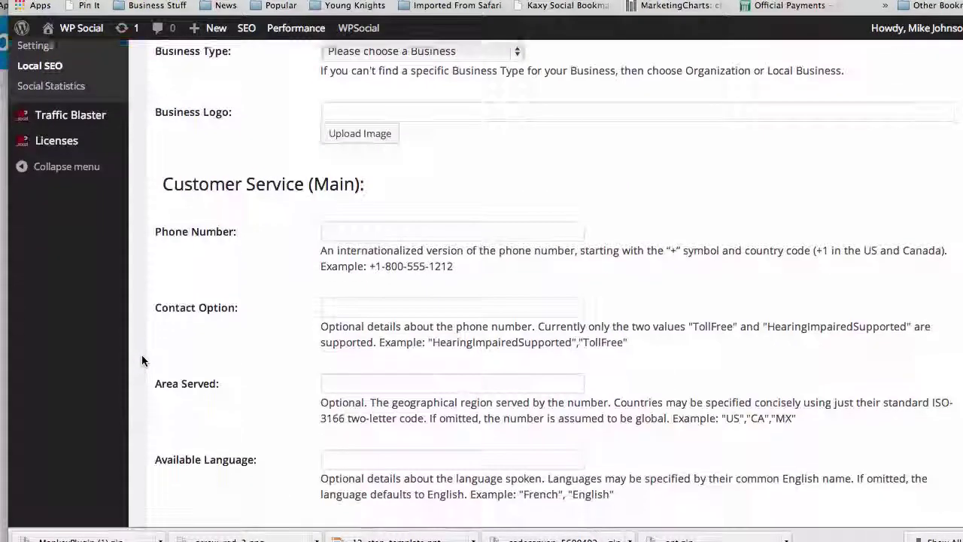
Step: Browse the Business Type choices in the Local SEO settings without selecting one
scroll(141, 354, "up", 1)
left_click(513, 74)
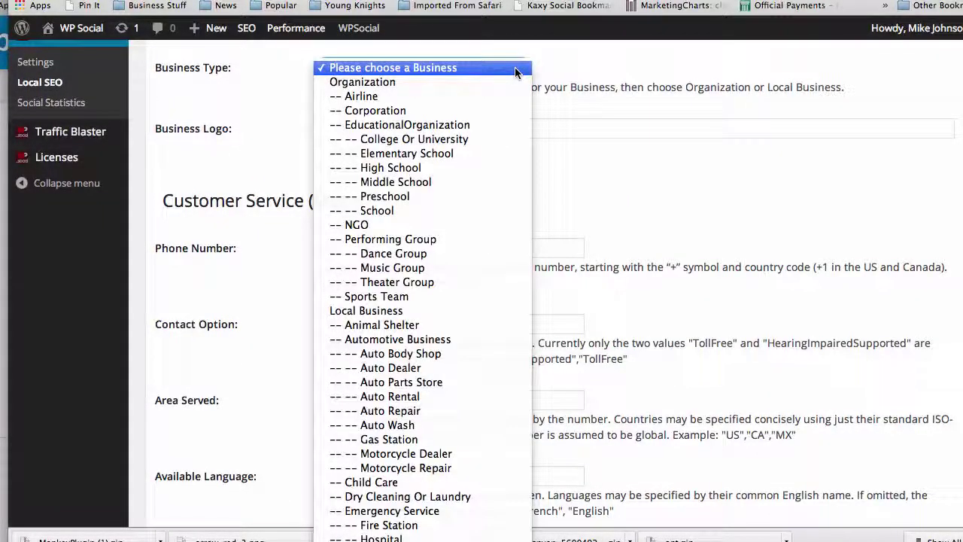
scroll(351, 328, "down", 10)
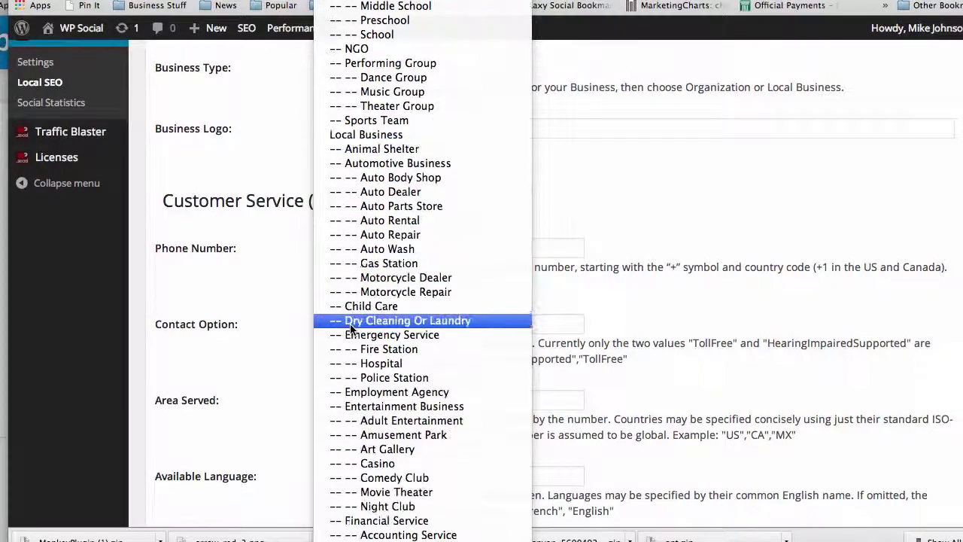
scroll(350, 329, "up", 7)
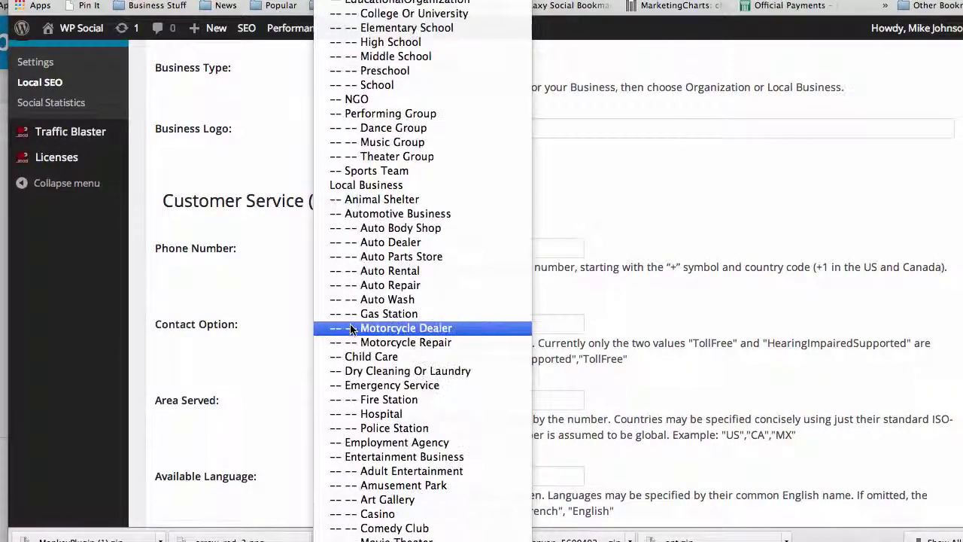
left_click(233, 244)
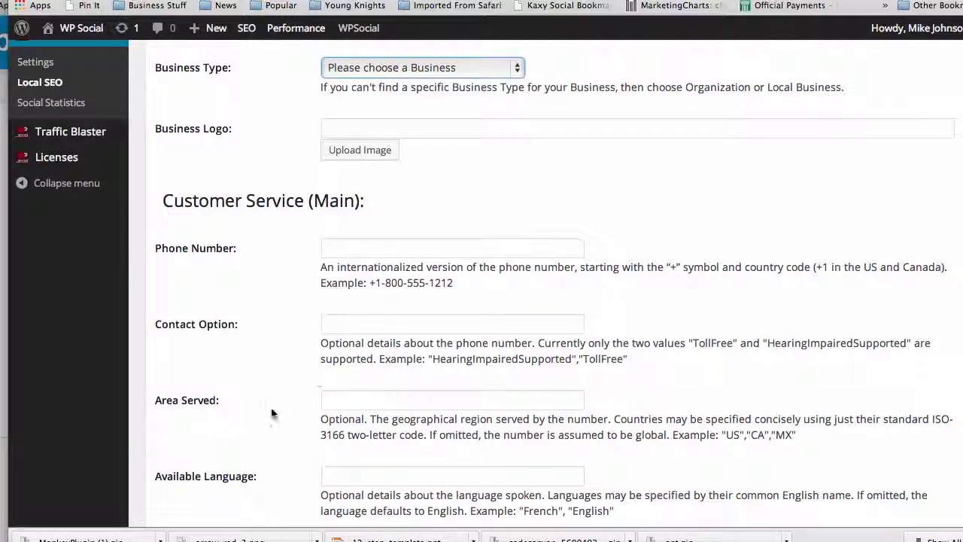
Step: Review the Local SEO customer service, technical support, billing, opening hours and coordinates fields, plus the Geo Sitemap and KML File settings
scroll(272, 413, "down", 5)
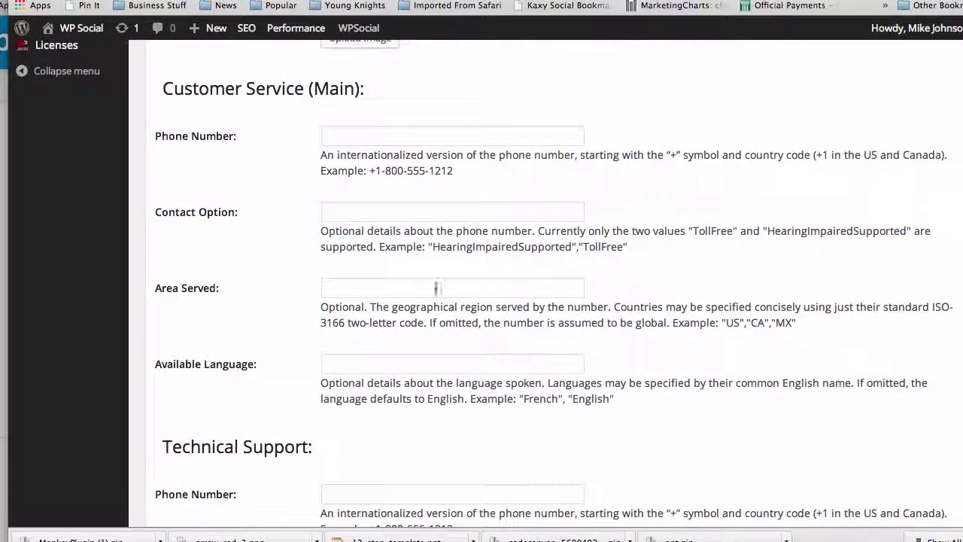
scroll(295, 407, "down", 12)
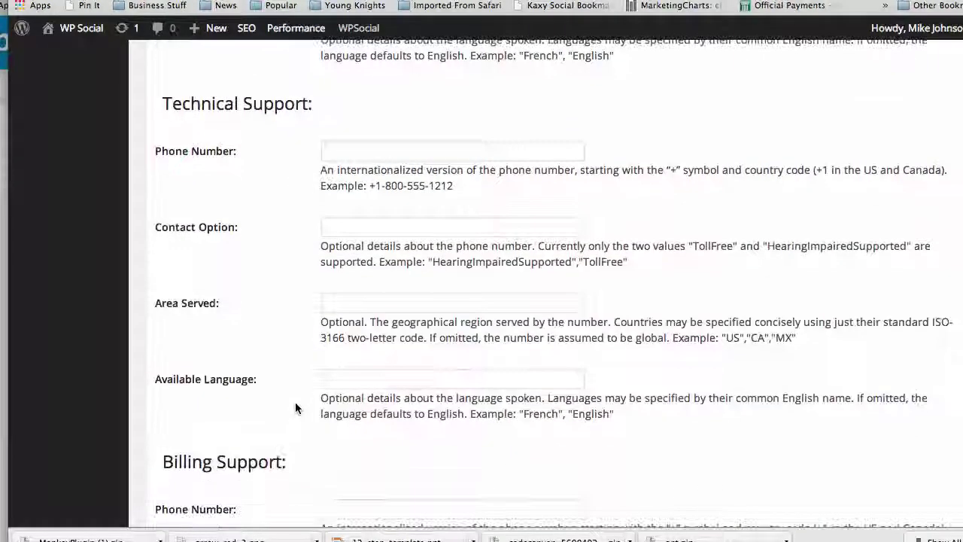
scroll(295, 407, "down", 18)
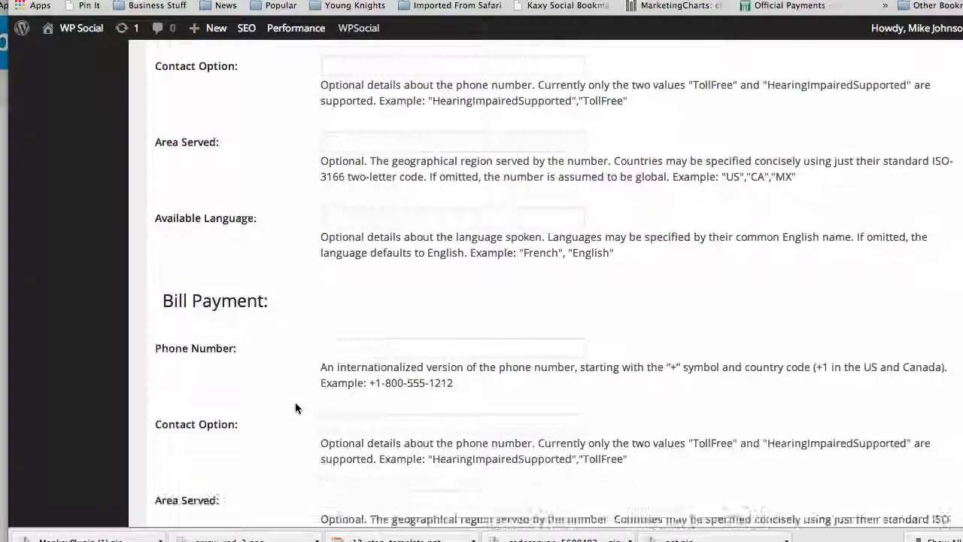
scroll(295, 407, "down", 19)
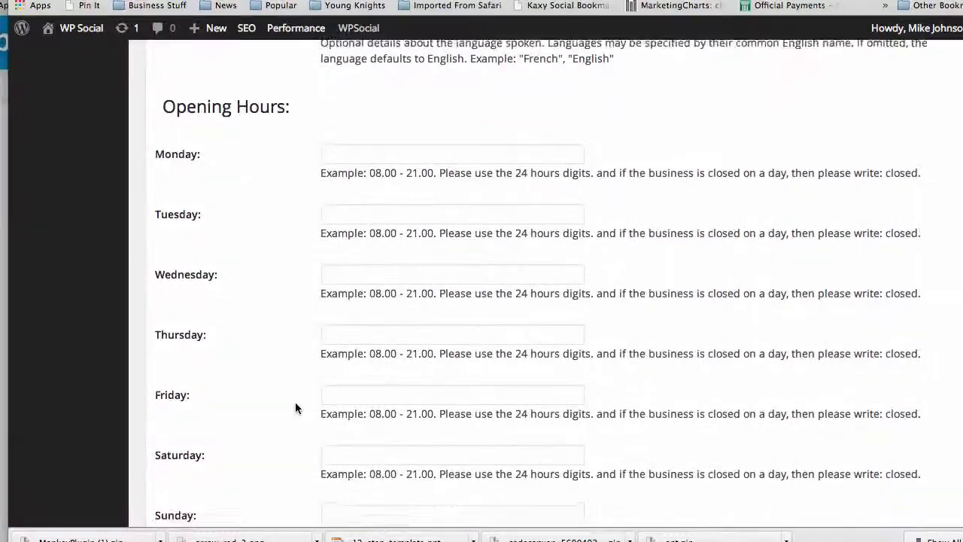
scroll(295, 407, "down", 12)
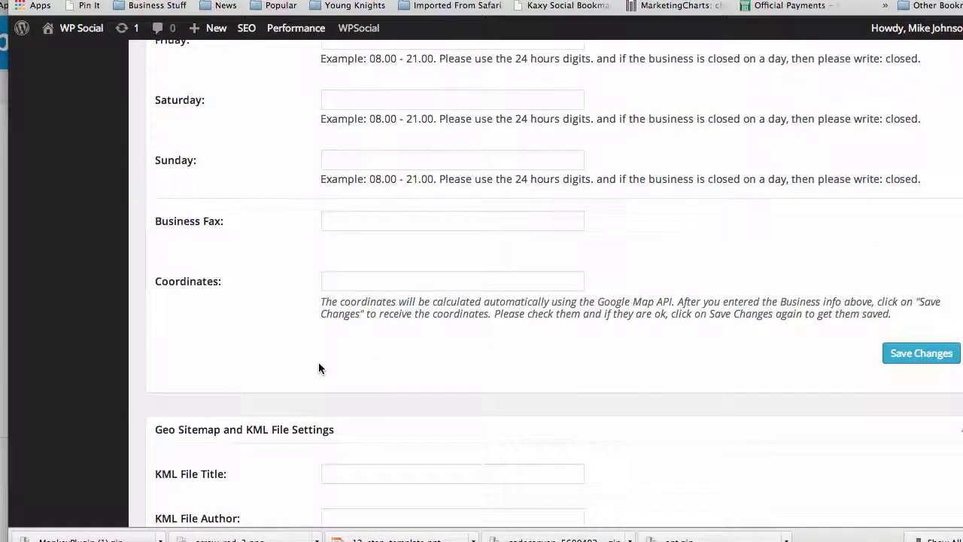
scroll(266, 422, "down", 2)
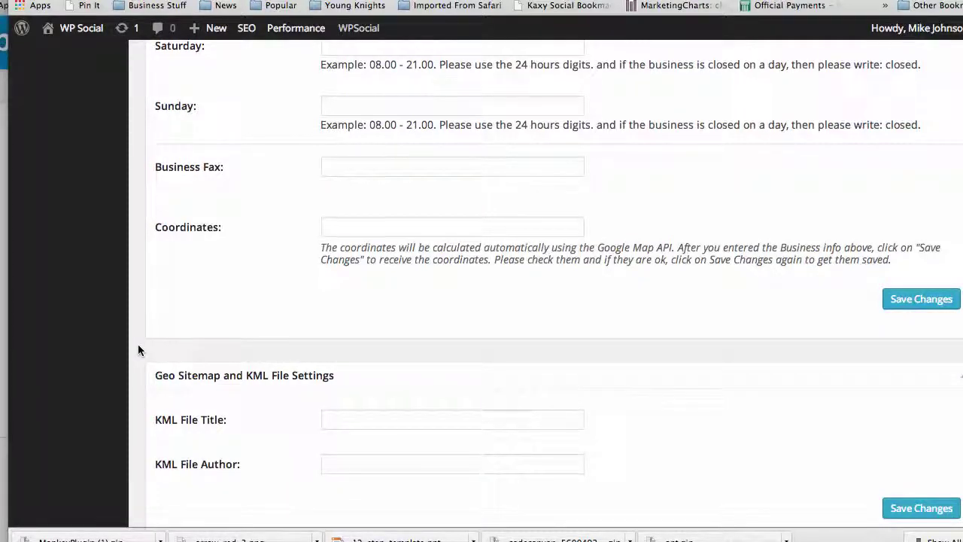
scroll(138, 348, "up", 15)
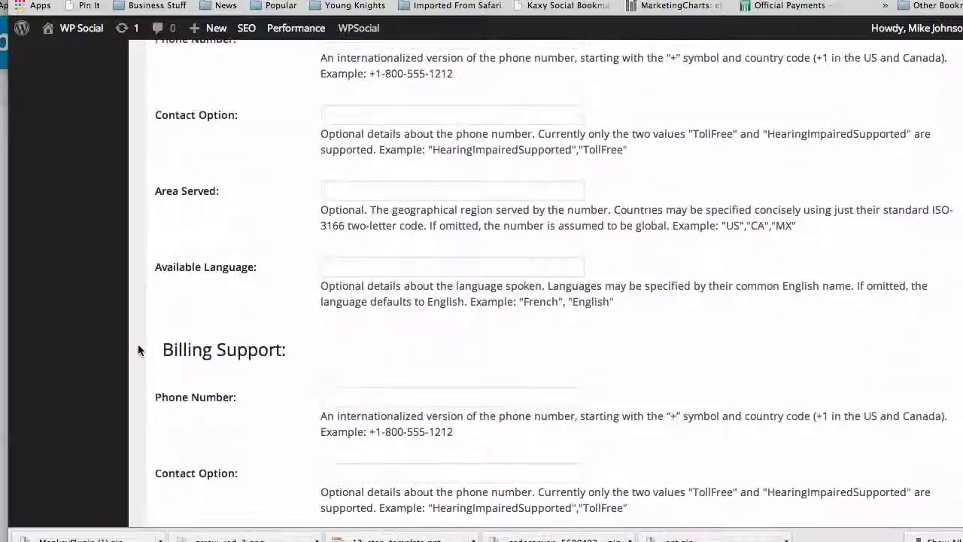
scroll(139, 349, "up", 15)
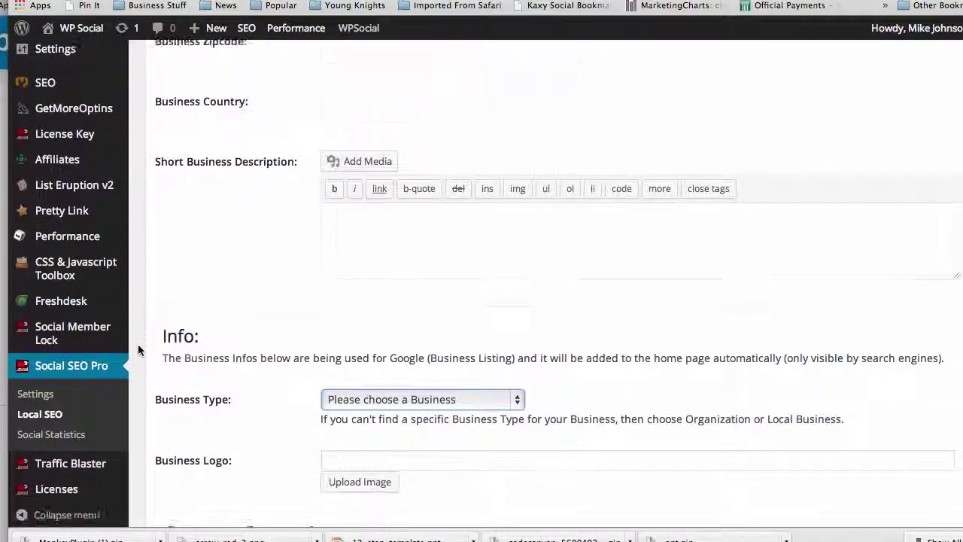
scroll(139, 348, "down", 1)
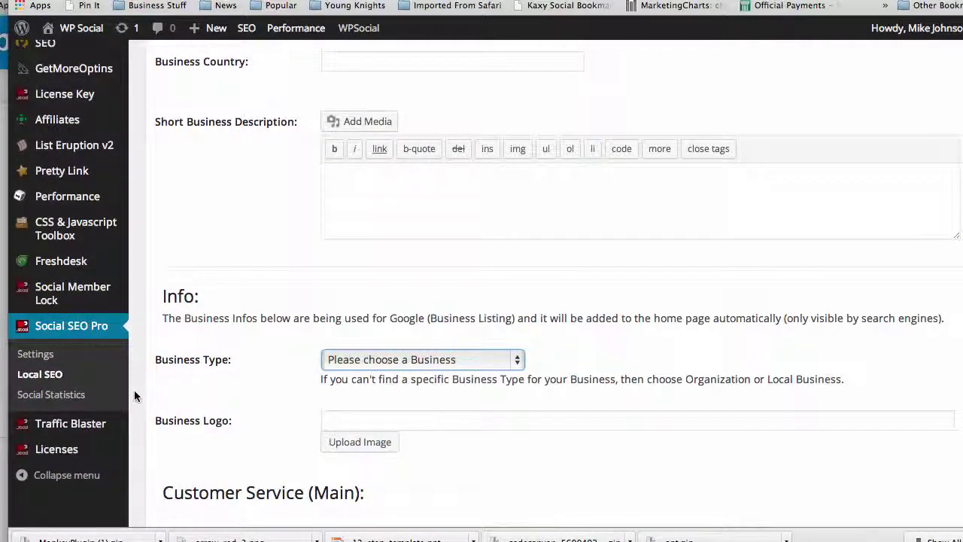